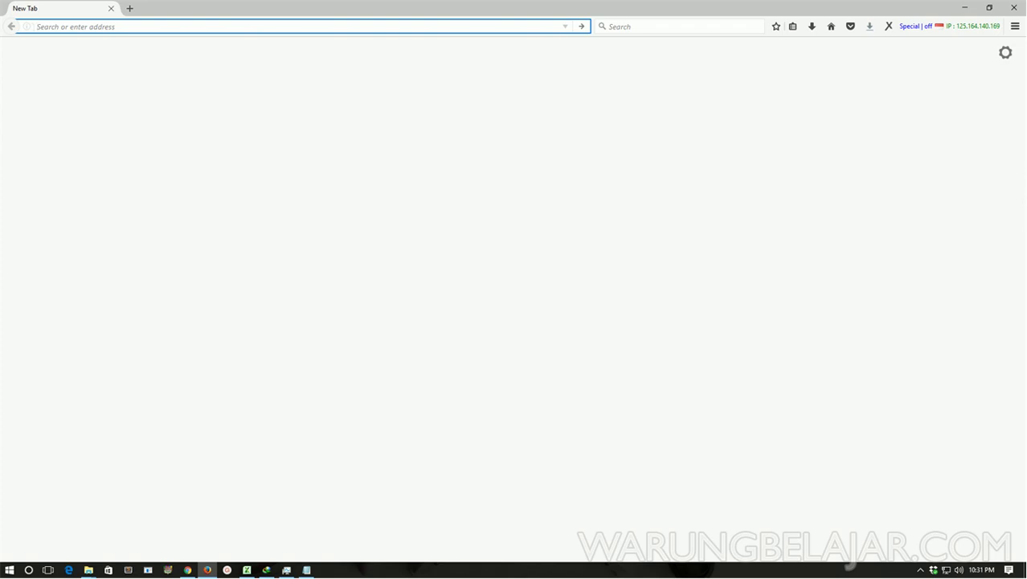
- Go to gmail.com and open the Google account creation form
{"action": "type", "text": "gmail.com"}
{"action": "key", "text": "Return"}
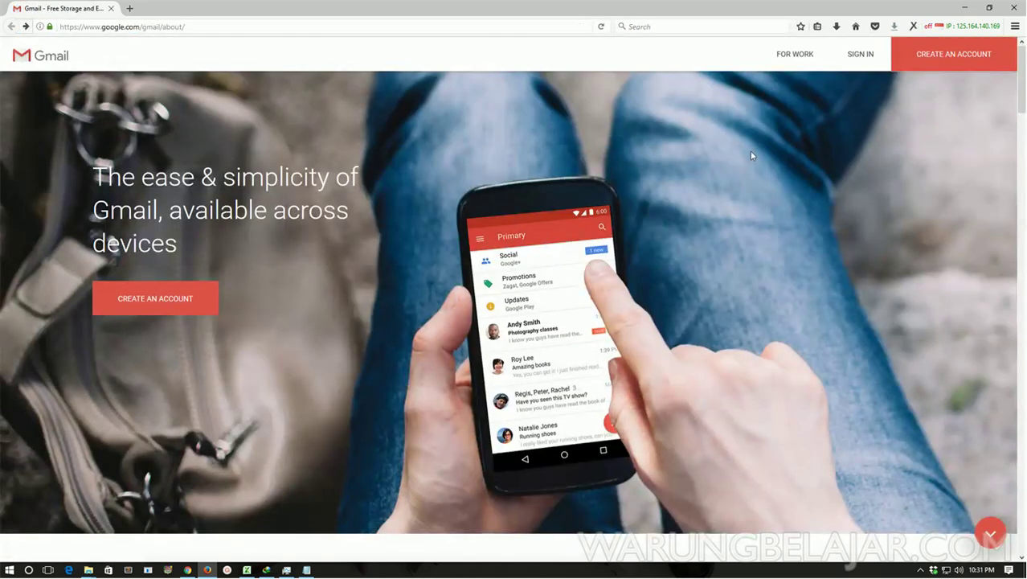
{"action": "left_click", "coordinate": [957, 54]}
{"action": "left_click", "coordinate": [613, 174]}
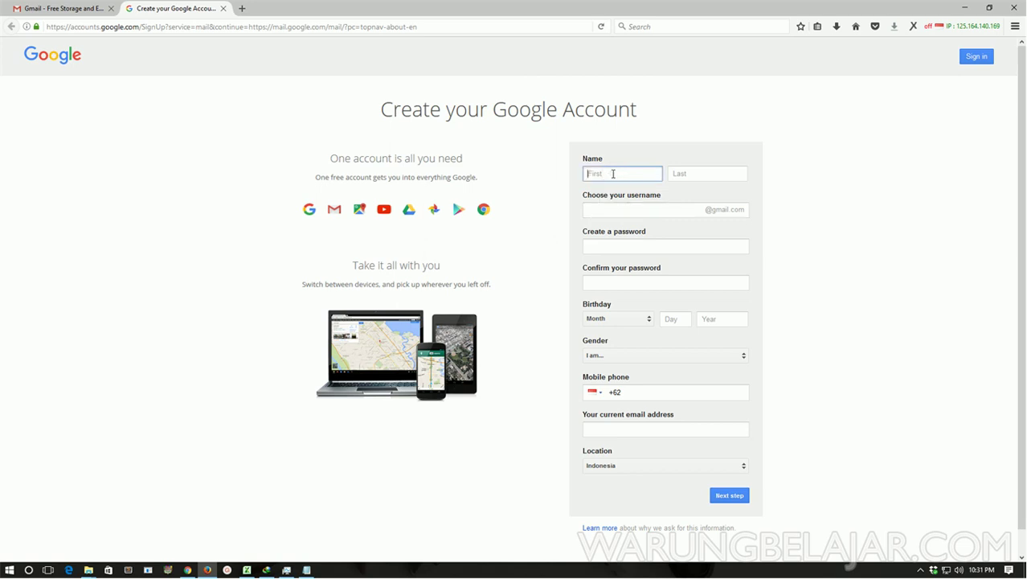
- Enter the first name, last name and a desired Gmail username
{"action": "key", "text": "Tab"}
{"action": "key", "text": "Tab"}
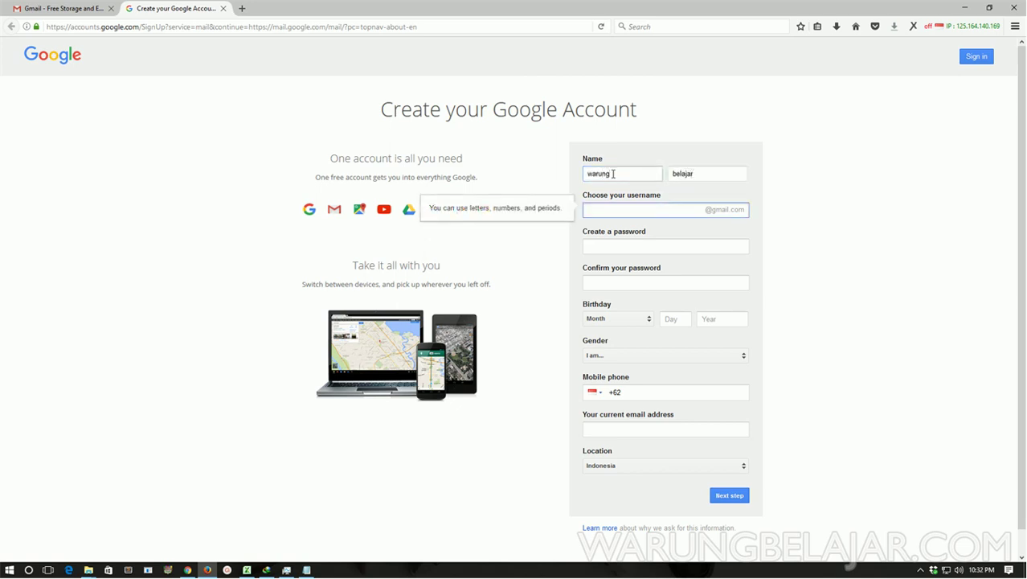
{"action": "key", "text": "ctrl+a"}
{"action": "key", "text": "Tab"}
- Replace the taken username with a new, available one
{"action": "left_click", "coordinate": [712, 213]}
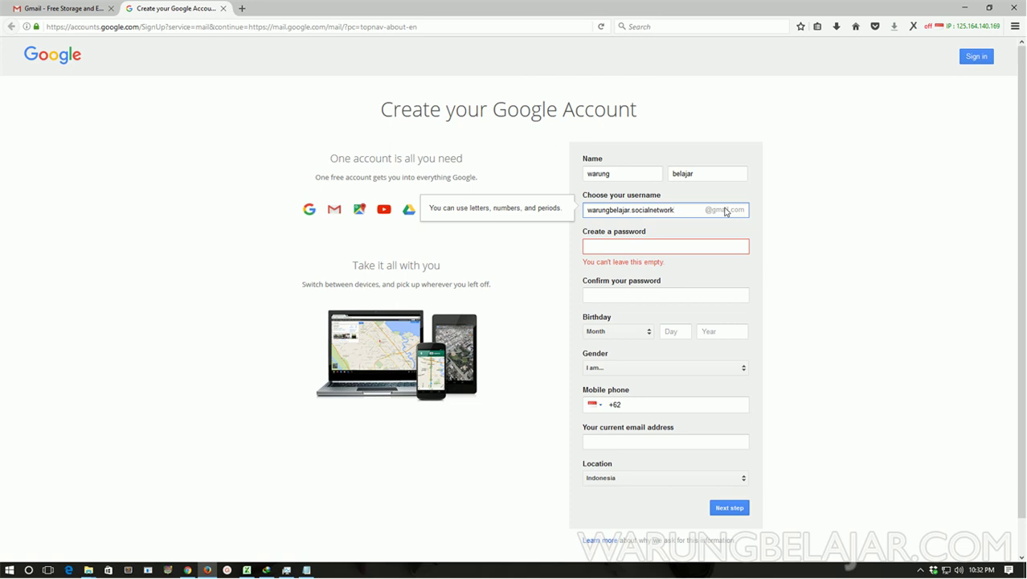
{"action": "type", "text": "123"}
{"action": "key", "text": "BackSpace"}
{"action": "key", "text": "BackSpace"}
{"action": "key", "text": "BackSpace"}
{"action": "key", "text": "BackSpace"}
{"action": "key", "text": "BackSpace"}
{"action": "key", "text": "BackSpace"}
{"action": "key", "text": "BackSpace"}
{"action": "key", "text": "BackSpace"}
{"action": "key", "text": "BackSpace"}
{"action": "key", "text": "BackSpace"}
{"action": "key", "text": "BackSpace"}
{"action": "key", "text": "BackSpace"}
{"action": "key", "text": "BackSpace"}
{"action": "key", "text": "BackSpace"}
{"action": "key", "text": "BackSpace"}
{"action": "key", "text": "BackSpace"}
{"action": "key", "text": "BackSpace"}
{"action": "key", "text": "BackSpace"}
{"action": "key", "text": "BackSpace"}
{"action": "key", "text": "BackSpace"}
{"action": "key", "text": "BackSpace"}
{"action": "key", "text": "BackSpace"}
{"action": "key", "text": "BackSpace"}
{"action": "key", "text": "BackSpace"}
{"action": "key", "text": "BackSpace"}
{"action": "key", "text": "BackSpace"}
{"action": "key", "text": "BackSpace"}
{"action": "key", "text": "BackSpace"}
{"action": "key", "text": "BackSpace"}
- Enter a strong account password and confirm it
{"action": "left_click", "coordinate": [688, 246]}
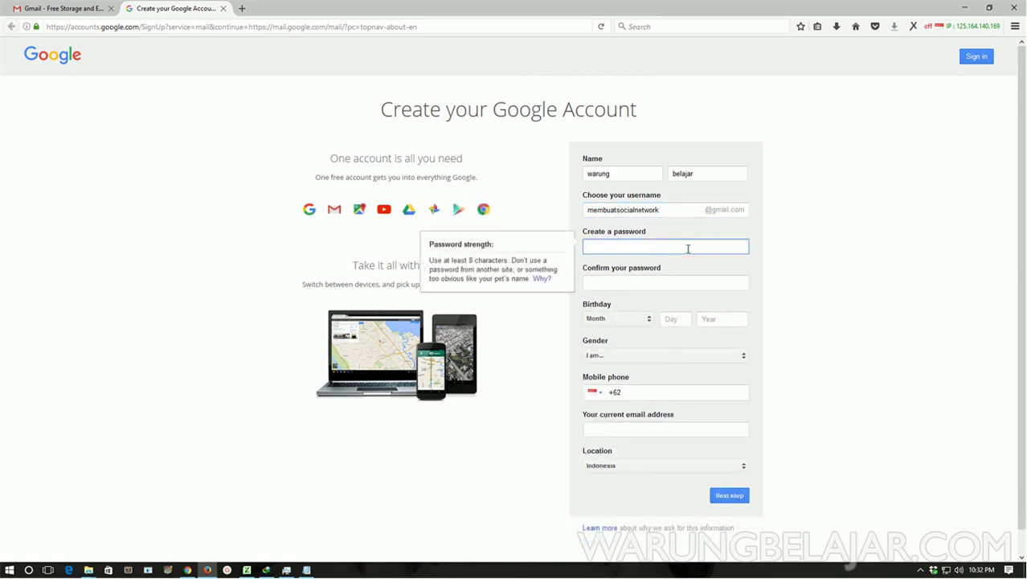
{"action": "type", "text": "•••••••••••"}
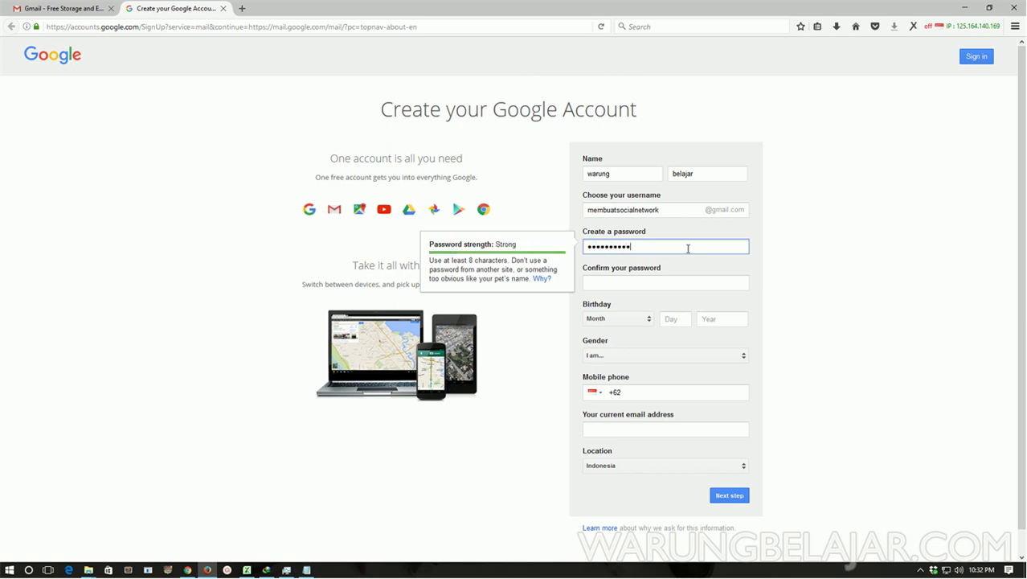
{"action": "type", "text": "•••••"}
{"action": "key", "text": "Tab"}
{"action": "type", "text": "••••••••••••••••"}
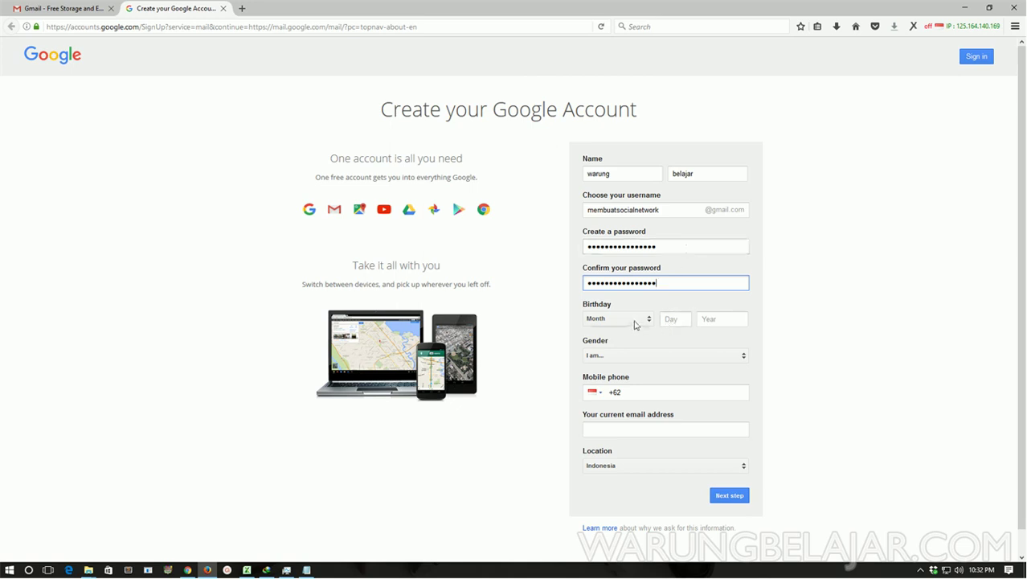
- Set the birthday to November 5, 1990
{"action": "left_click", "coordinate": [635, 320]}
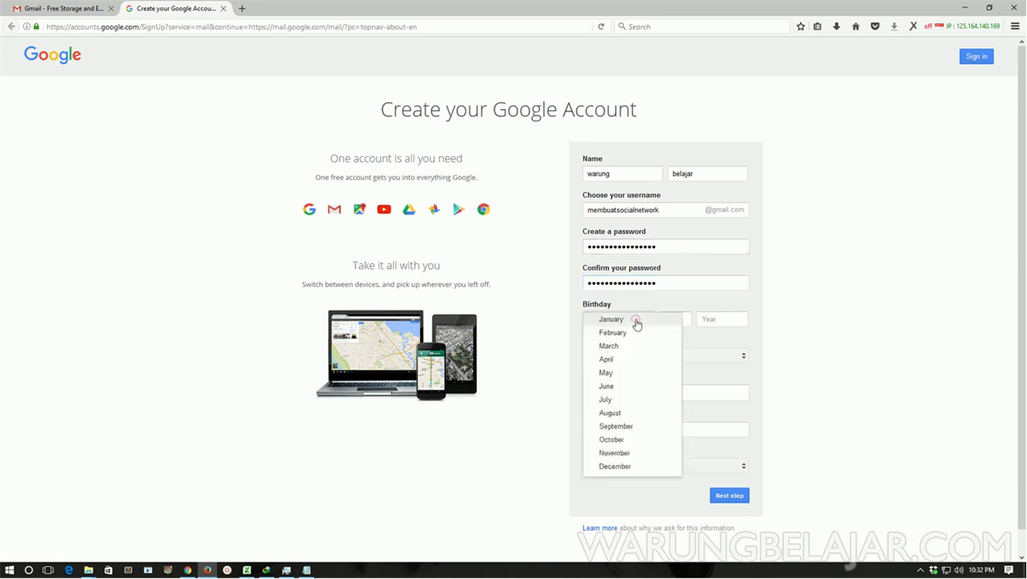
{"action": "left_click", "coordinate": [598, 453]}
{"action": "left_click", "coordinate": [681, 319]}
{"action": "type", "text": "5"}
{"action": "left_click", "coordinate": [709, 322]}
{"action": "type", "text": "1990"}
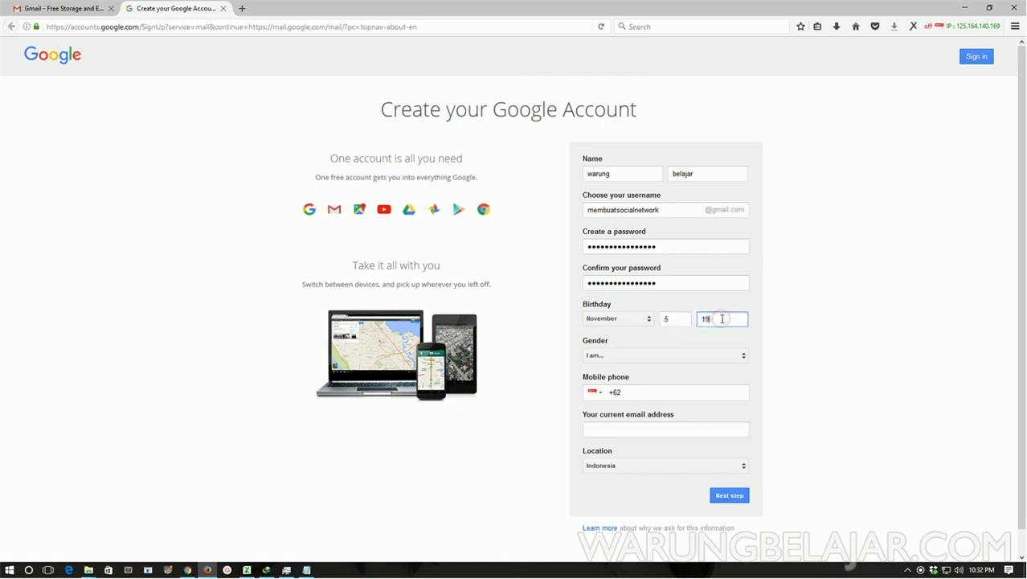
- Choose Male as gender and enter the mobile number and current email address
{"action": "left_click", "coordinate": [644, 358]}
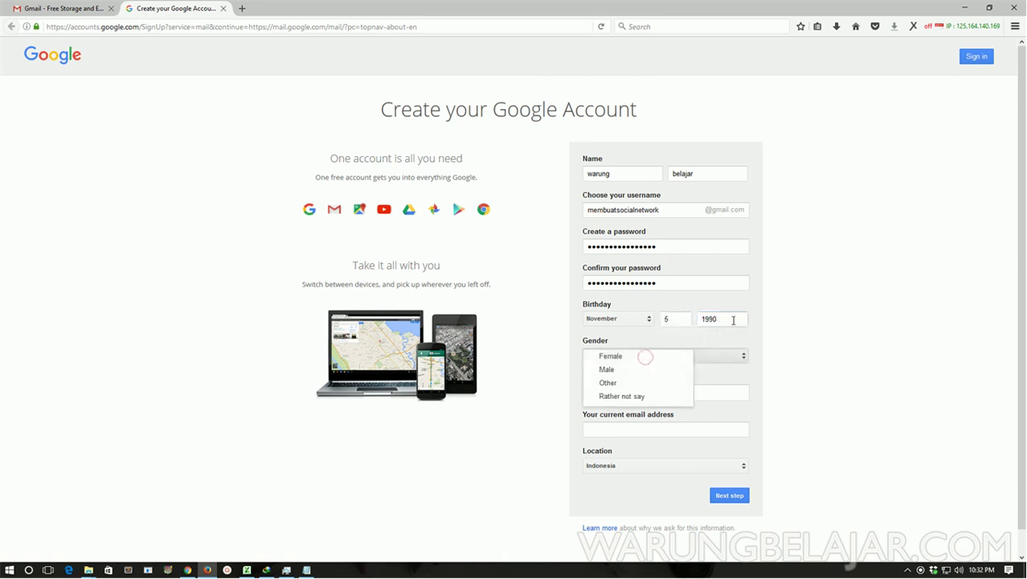
{"action": "left_click", "coordinate": [641, 369]}
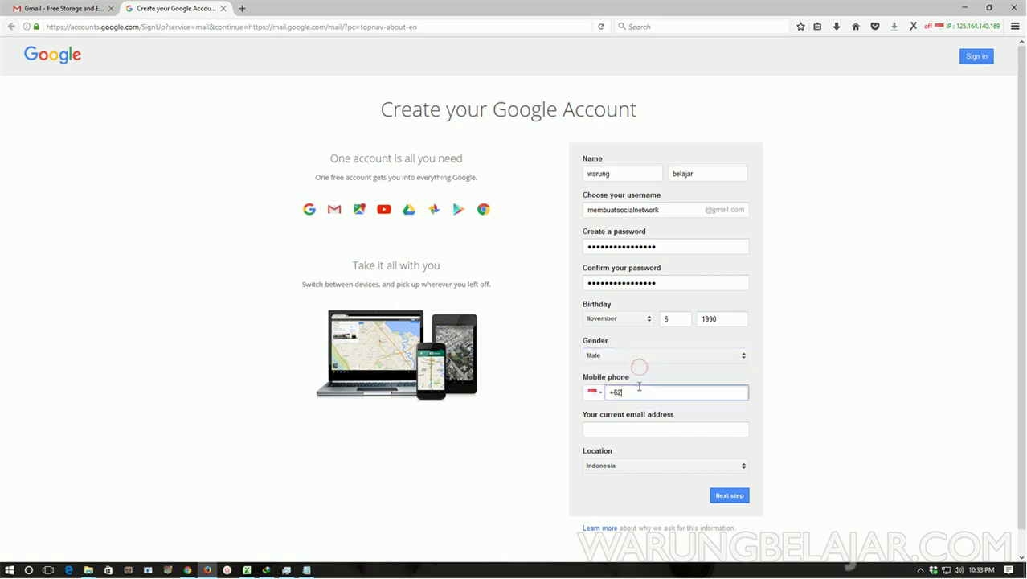
{"action": "left_click", "coordinate": [639, 390]}
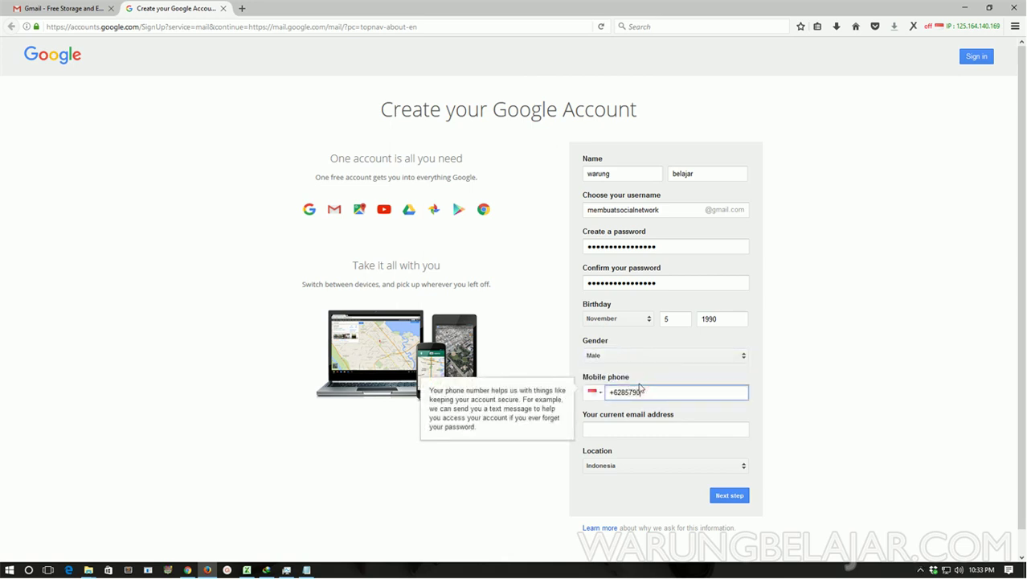
{"action": "left_click", "coordinate": [598, 426]}
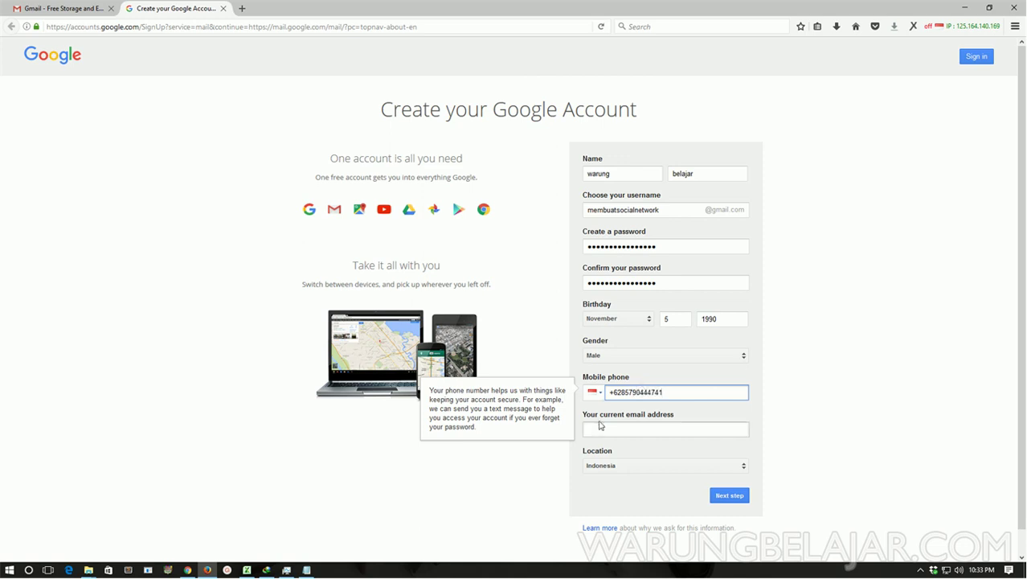
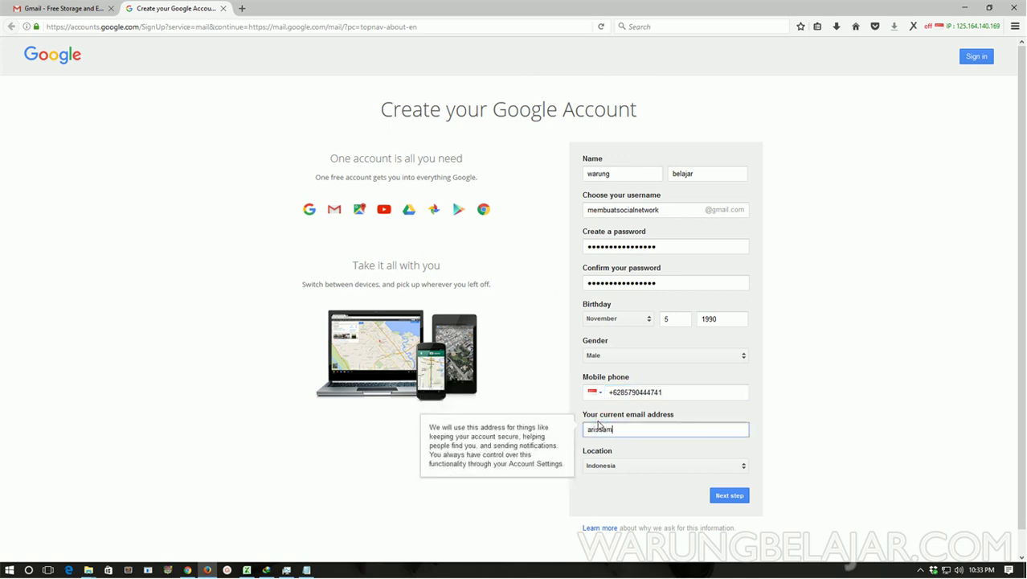
{"action": "key", "text": "ctrl+a"}
{"action": "left_click", "coordinate": [626, 500]}
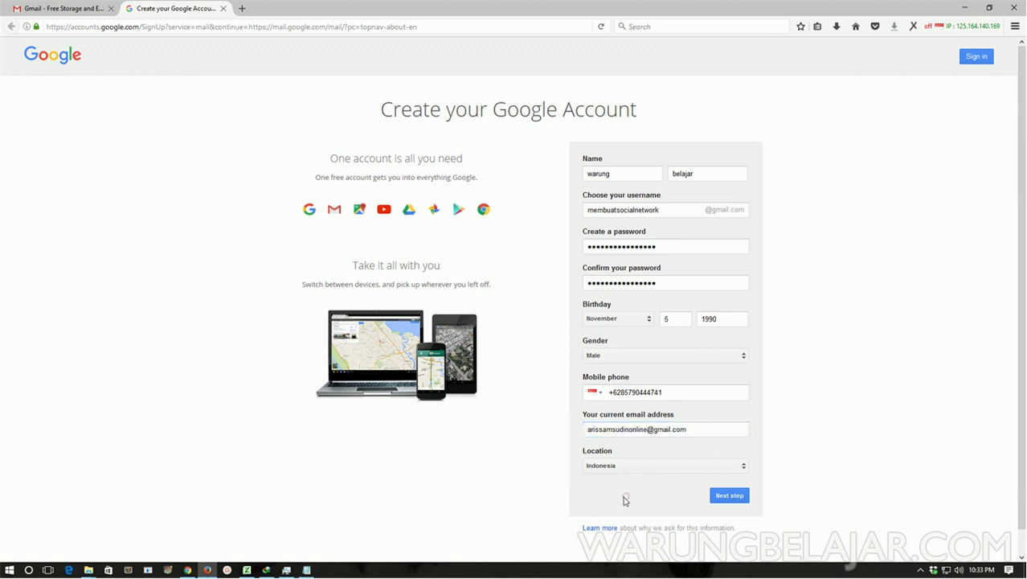
- Submit the sign-up form and agree to Google's Privacy and Terms
{"action": "left_click", "coordinate": [726, 497]}
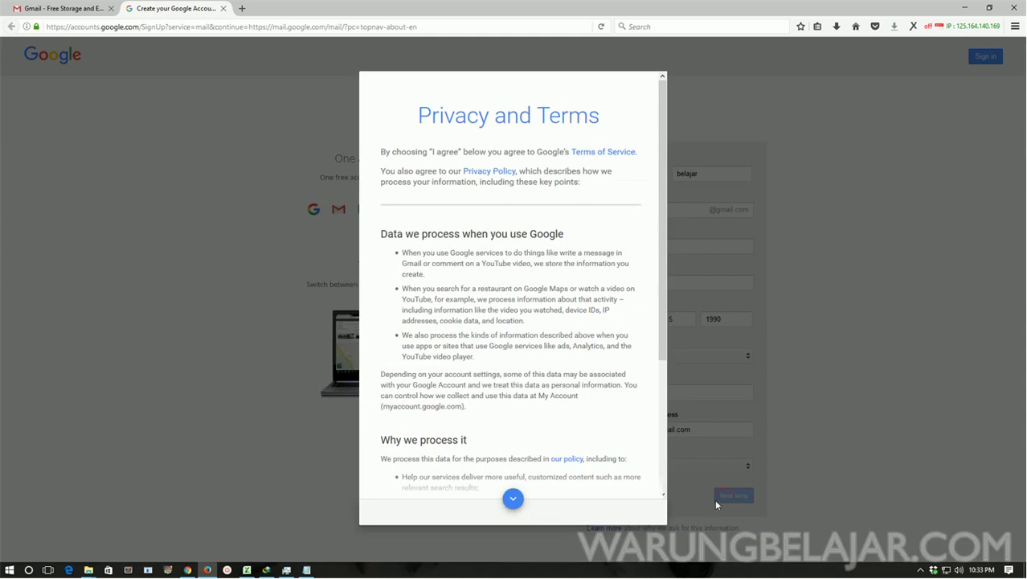
{"action": "left_click", "coordinate": [515, 498]}
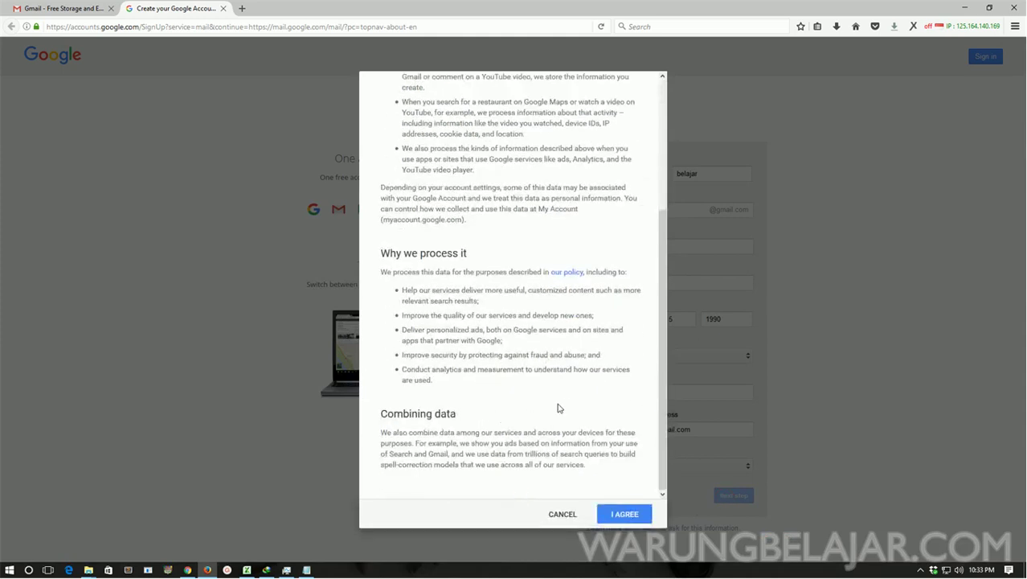
{"action": "left_click", "coordinate": [625, 519]}
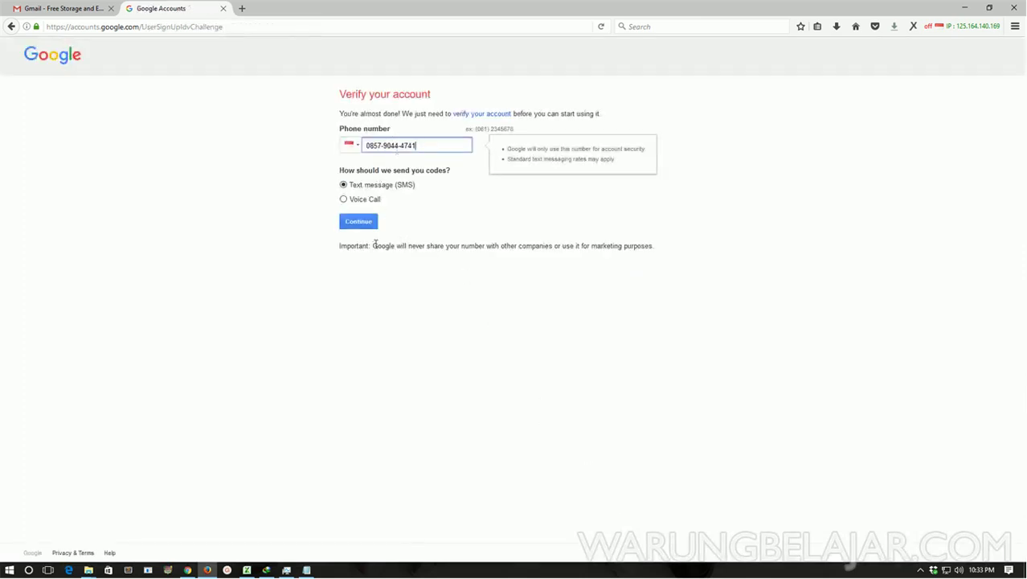
- Request an SMS verification code, replacing the rejected number with a different phone number
{"action": "left_click", "coordinate": [362, 225]}
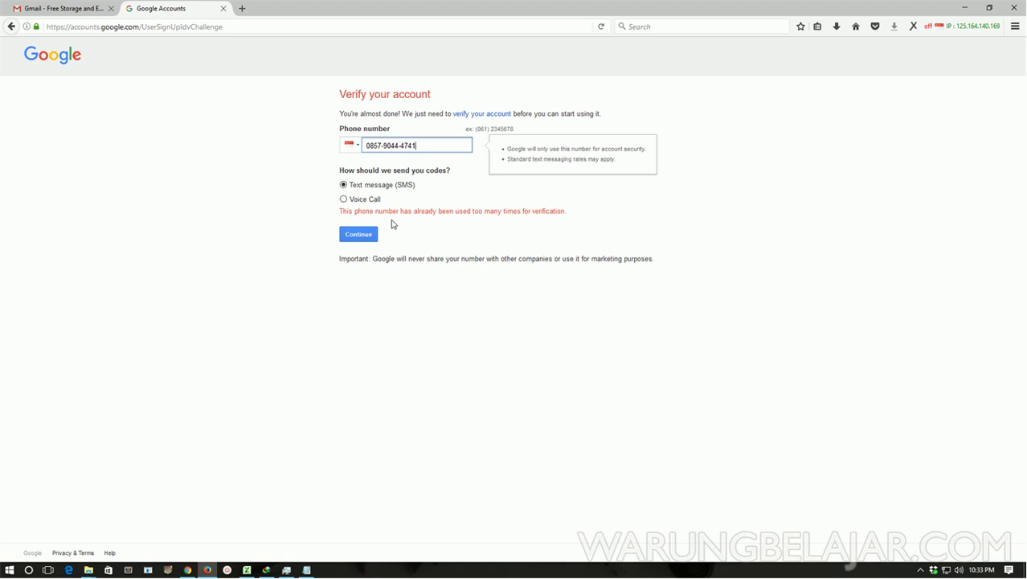
{"action": "triple_click", "coordinate": [442, 143]}
{"action": "left_click", "coordinate": [359, 234]}
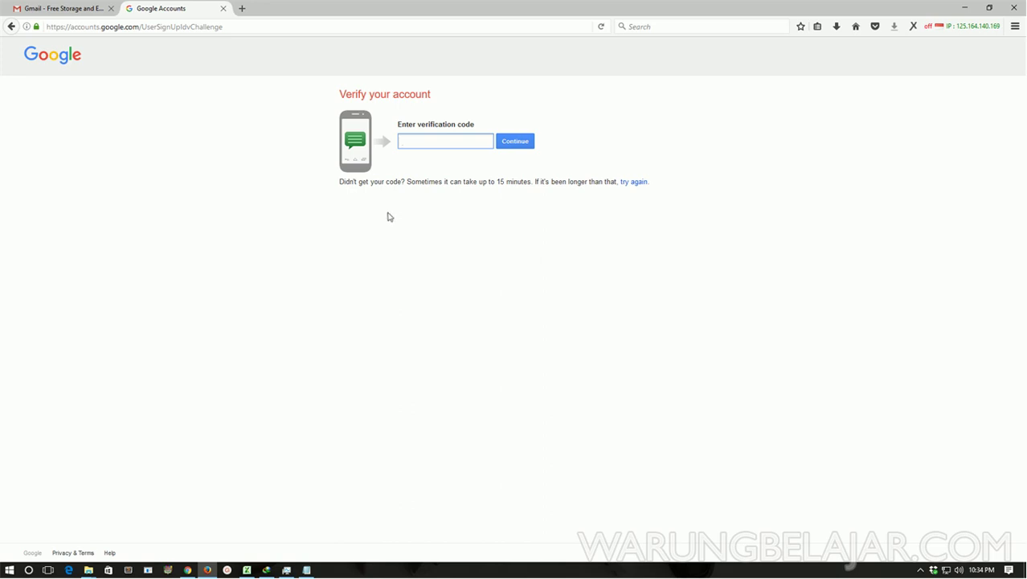
- Enter the texted verification code, correcting it after the mismatch error
{"action": "left_click", "coordinate": [523, 145]}
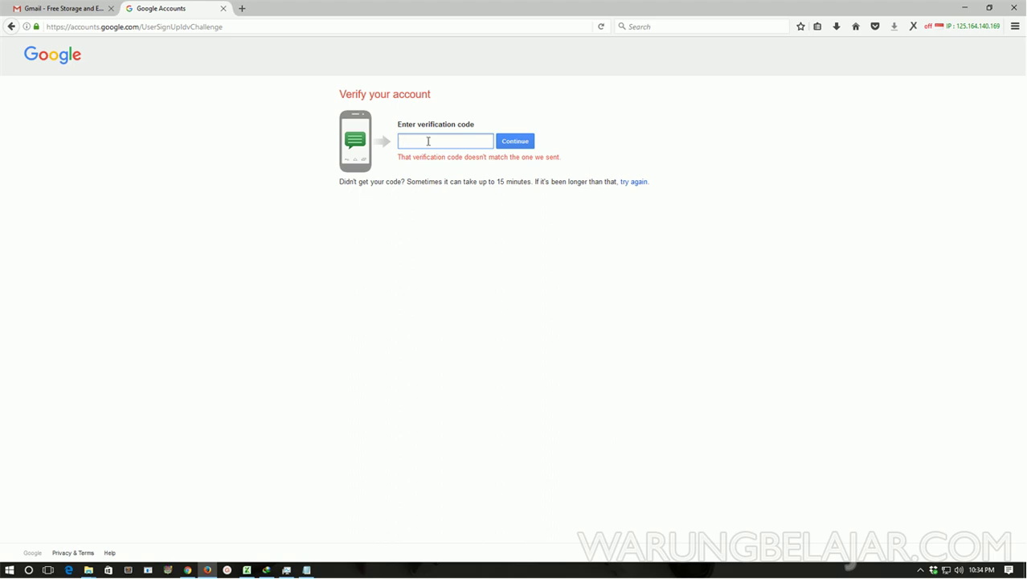
{"action": "left_click", "coordinate": [523, 145]}
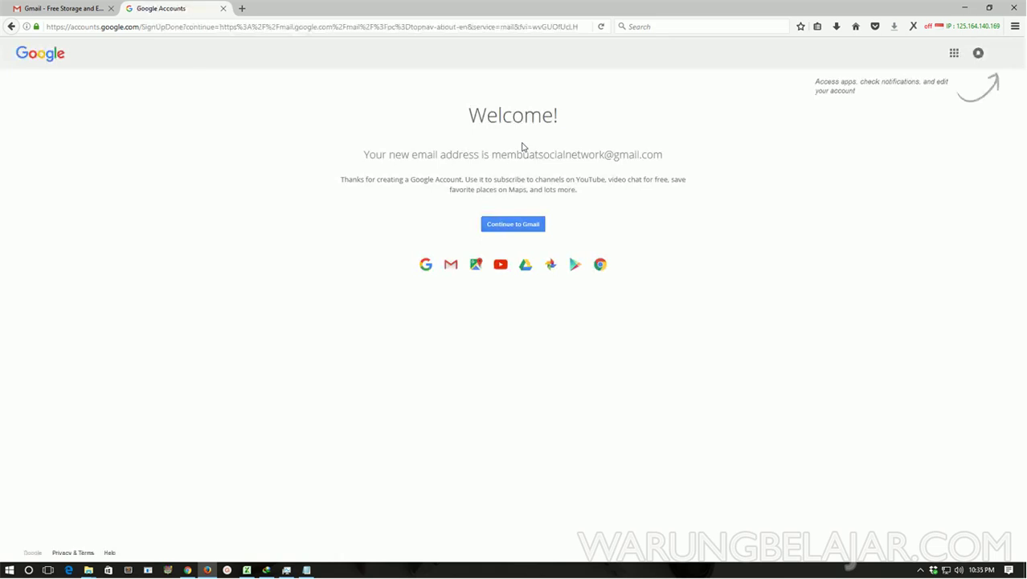
- Continue into the new Gmail inbox, close the welcome popup and open a new tab
{"action": "left_click", "coordinate": [516, 225]}
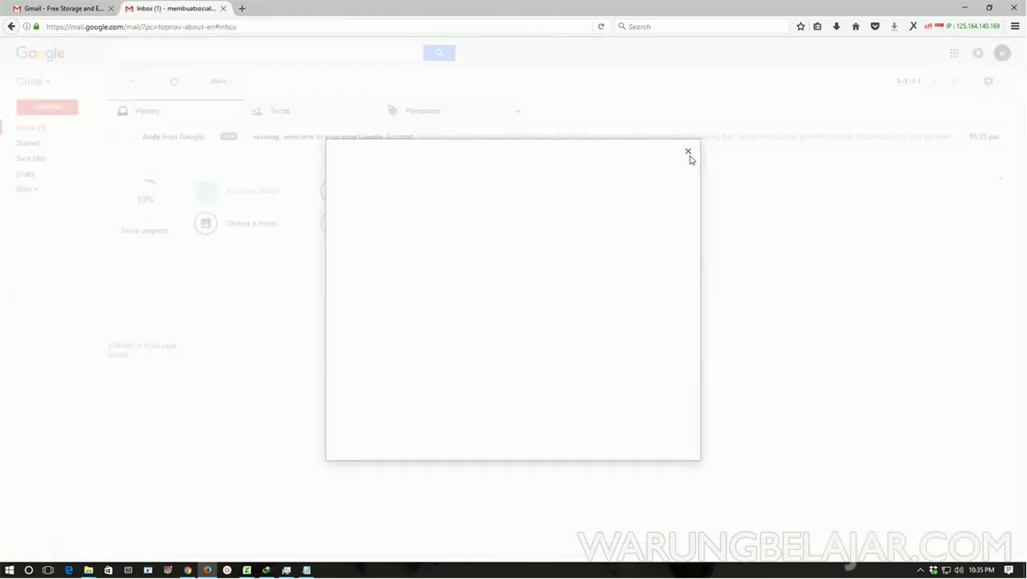
{"action": "left_click", "coordinate": [687, 152]}
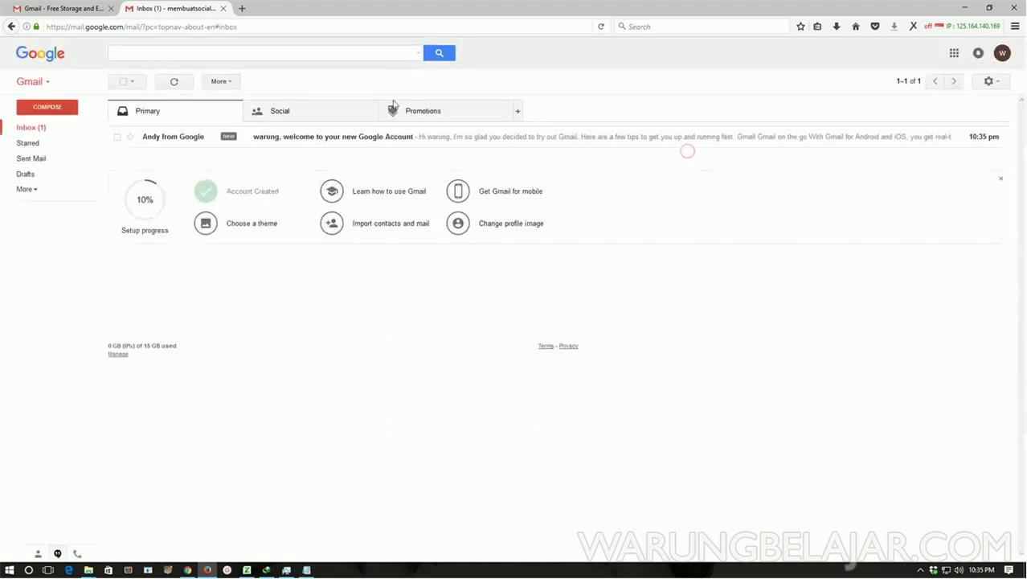
{"action": "left_click", "coordinate": [242, 8]}
- Load hostinger.co.id in the new tab
{"action": "type", "text": "hostinger.c"}
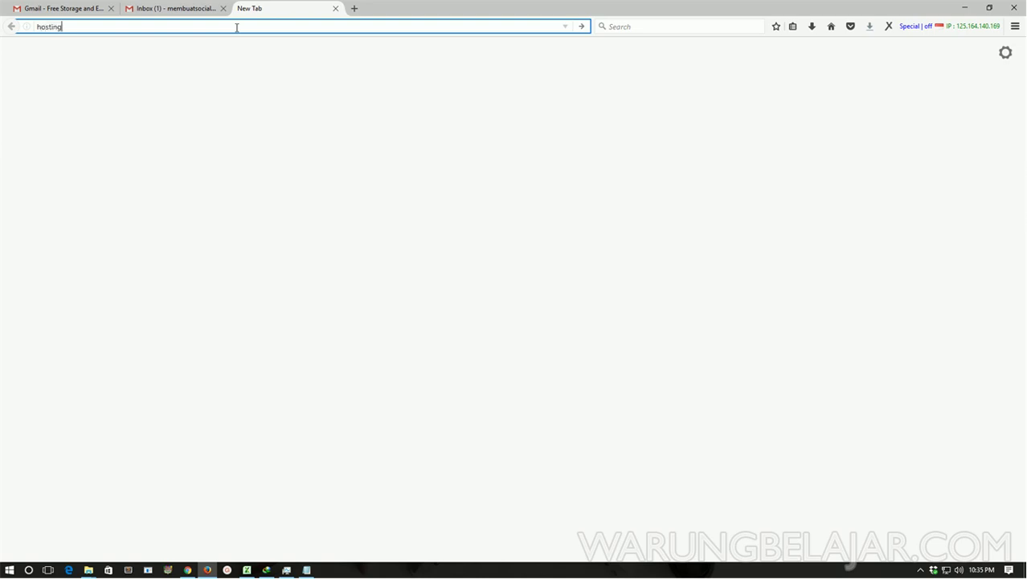
{"action": "type", "text": "o.id"}
{"action": "key", "text": "Return"}
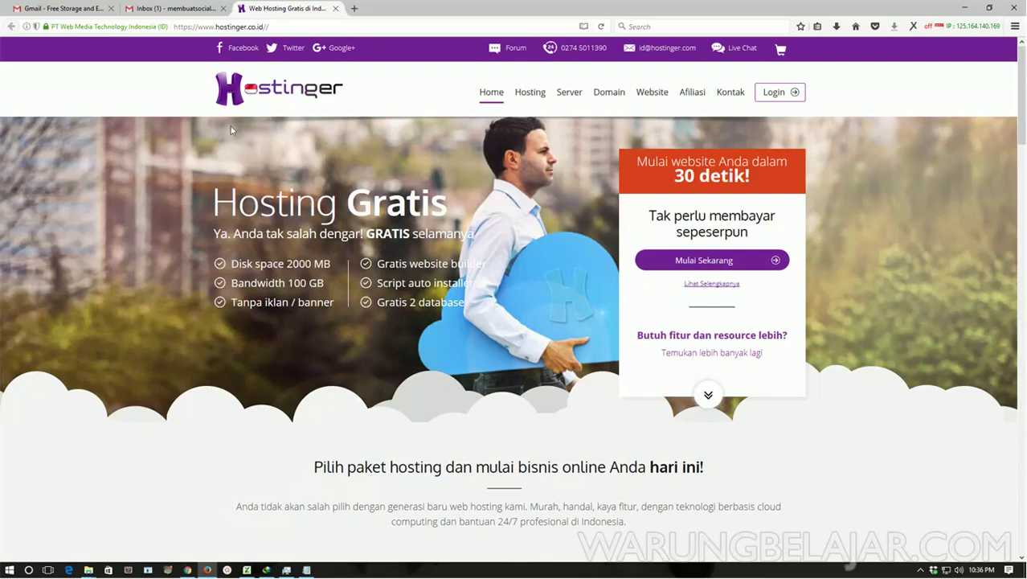
- Open Hostinger's login page and follow its create-account link
{"action": "left_click", "coordinate": [776, 94]}
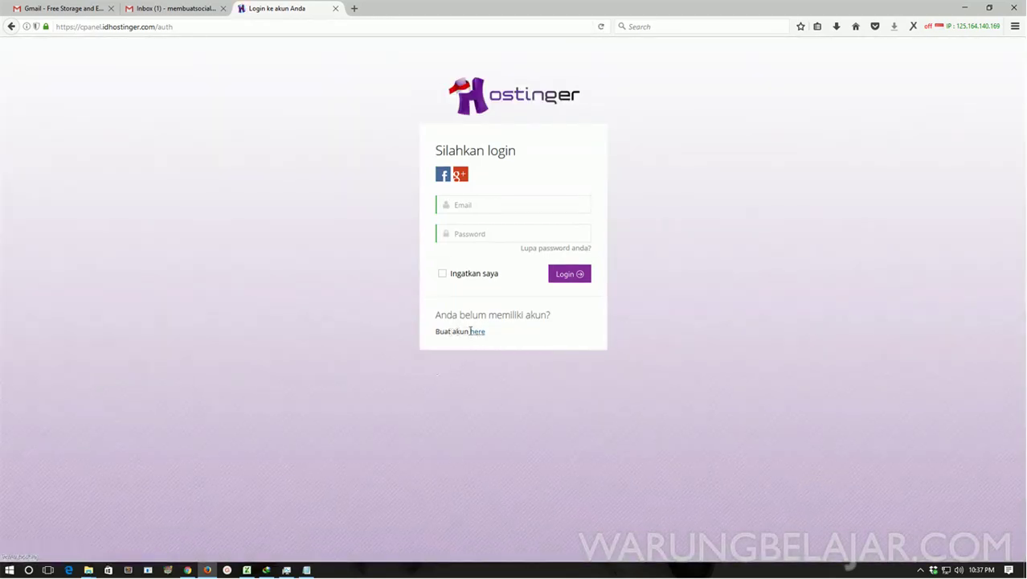
{"action": "left_click", "coordinate": [479, 335]}
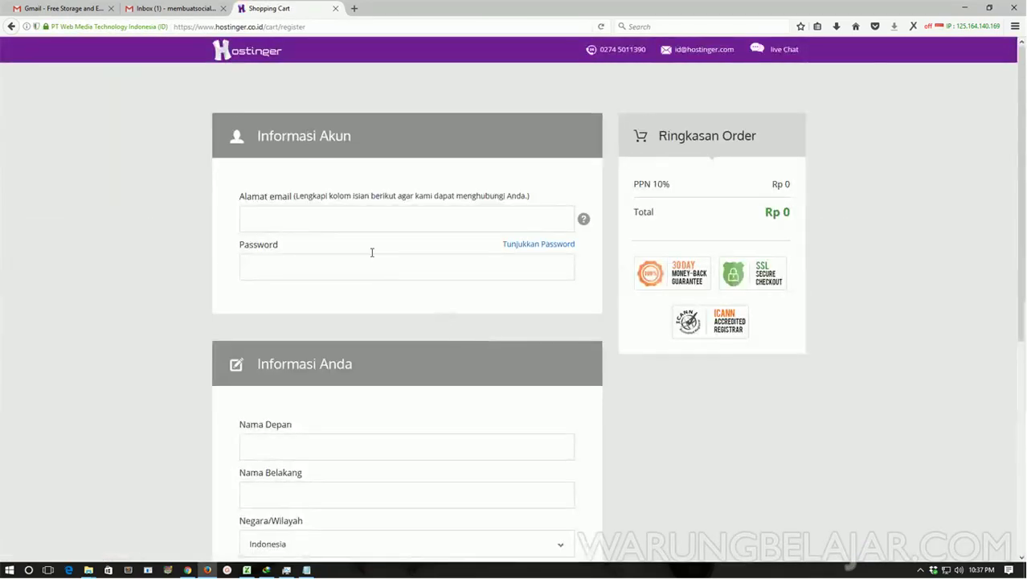
- Enter the new Gmail address, checked against the inbox, and a Hostinger password
{"action": "left_click", "coordinate": [354, 223]}
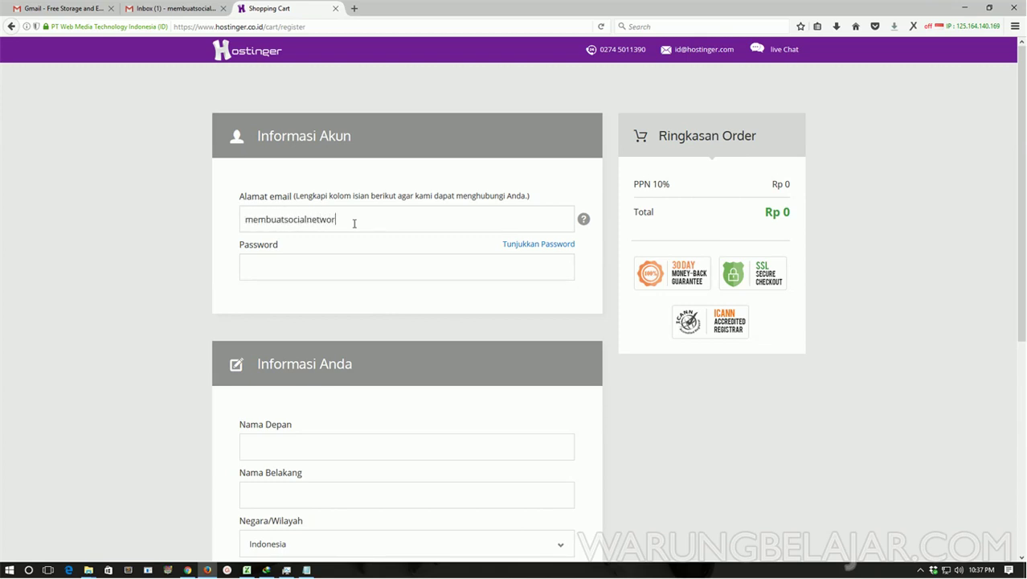
{"action": "left_click", "coordinate": [193, 8]}
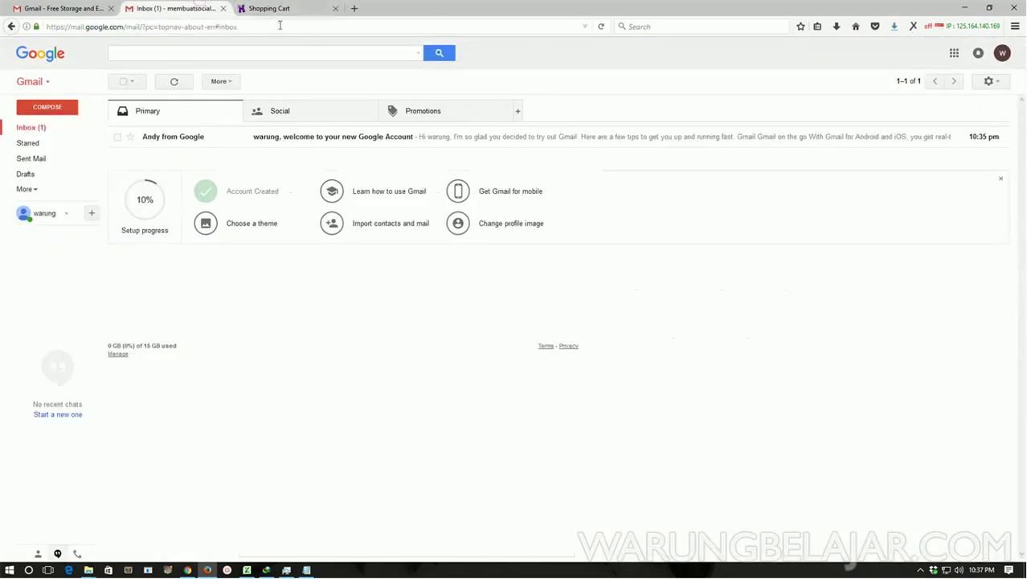
{"action": "left_click", "coordinate": [1003, 53]}
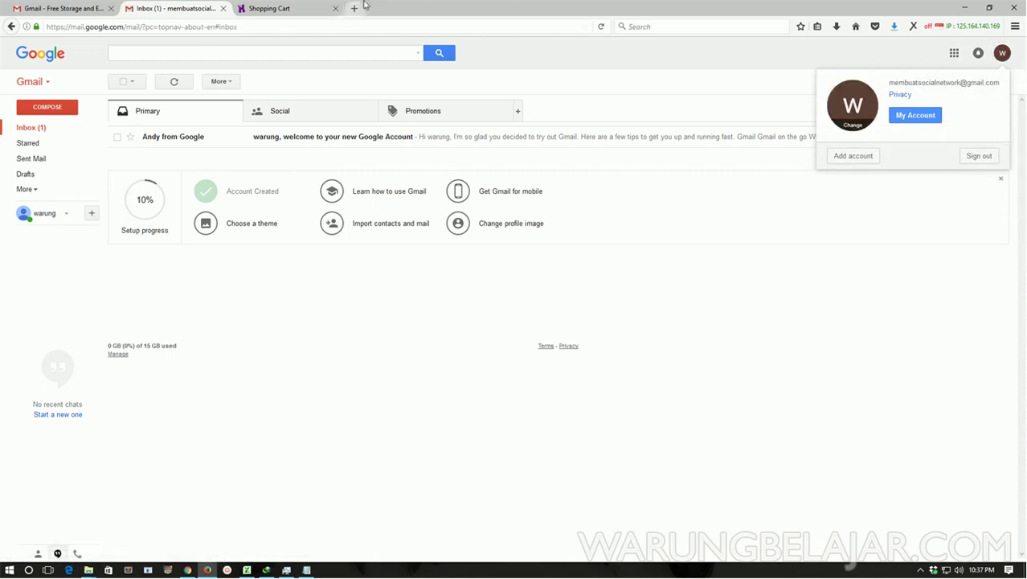
{"action": "left_click", "coordinate": [322, 10]}
{"action": "left_click", "coordinate": [315, 267]}
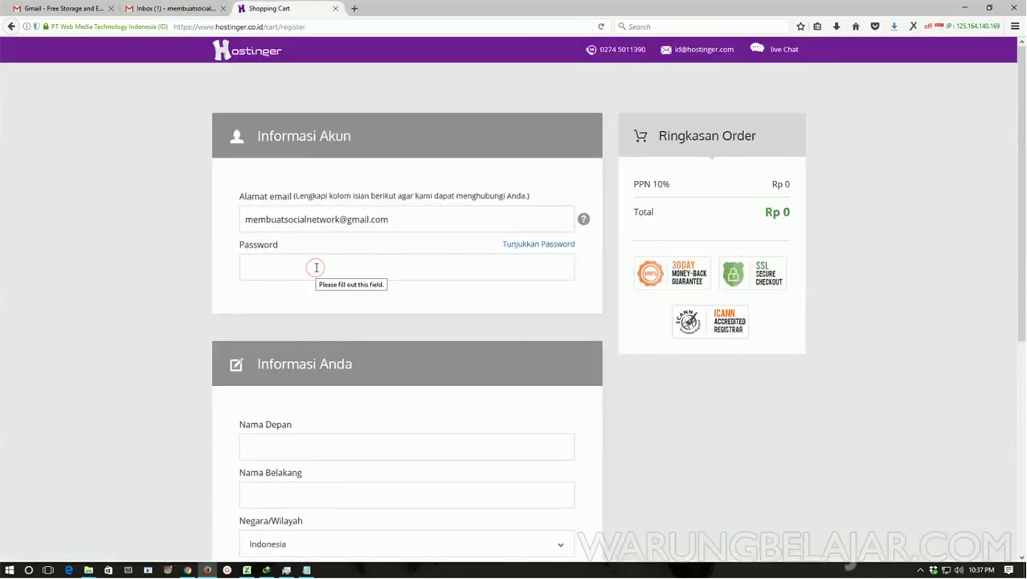
{"action": "type", "text": "****************"}
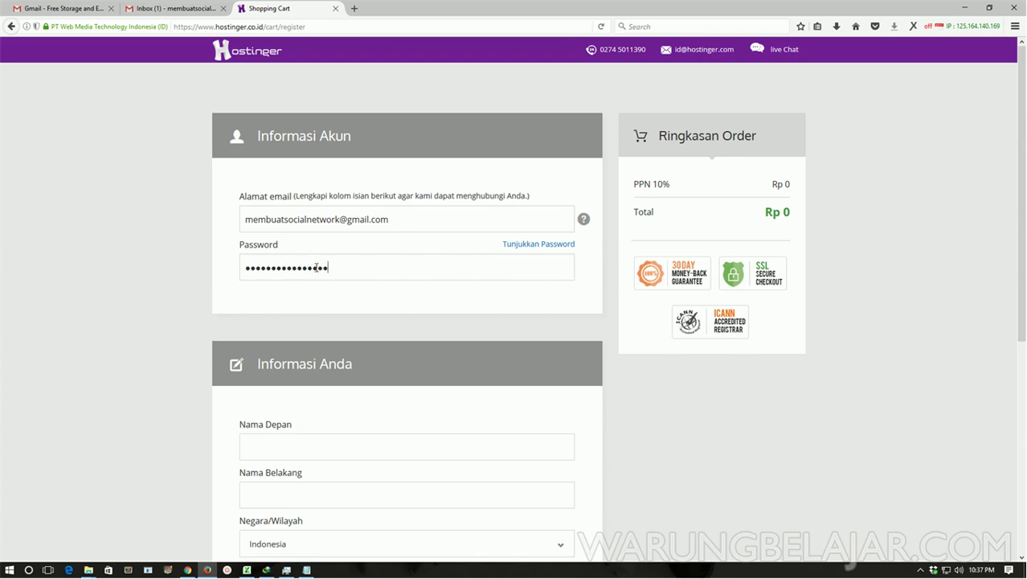
{"action": "scroll", "coordinate": [330, 394], "scroll_direction": "down", "scroll_amount": 3}
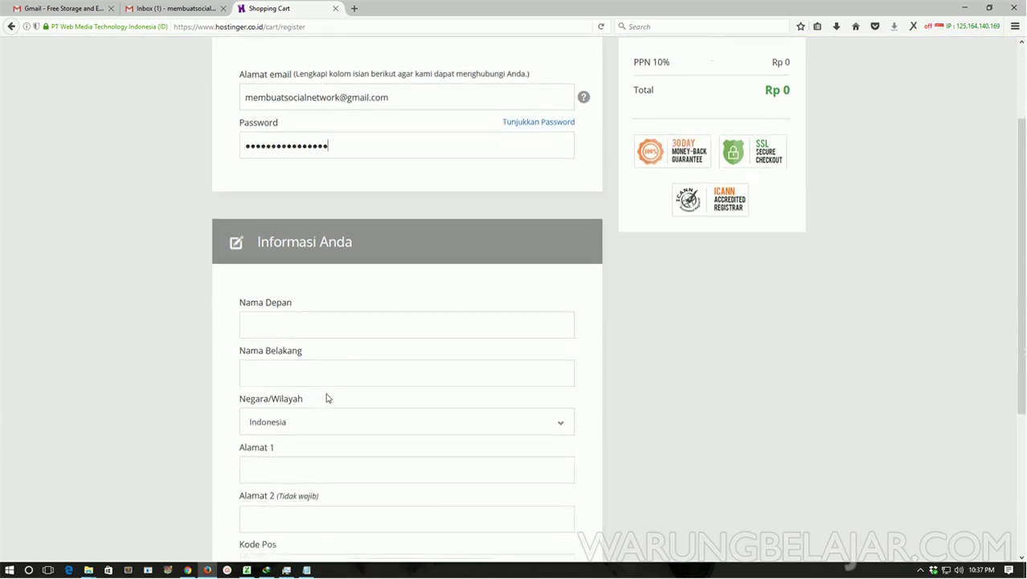
{"action": "double_click", "coordinate": [340, 142]}
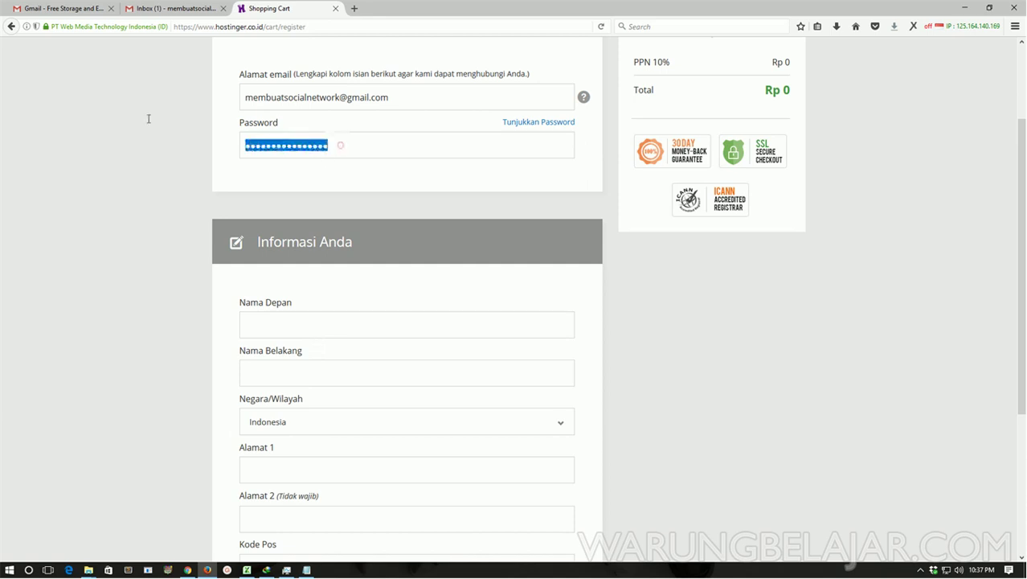
{"action": "type", "text": "********"}
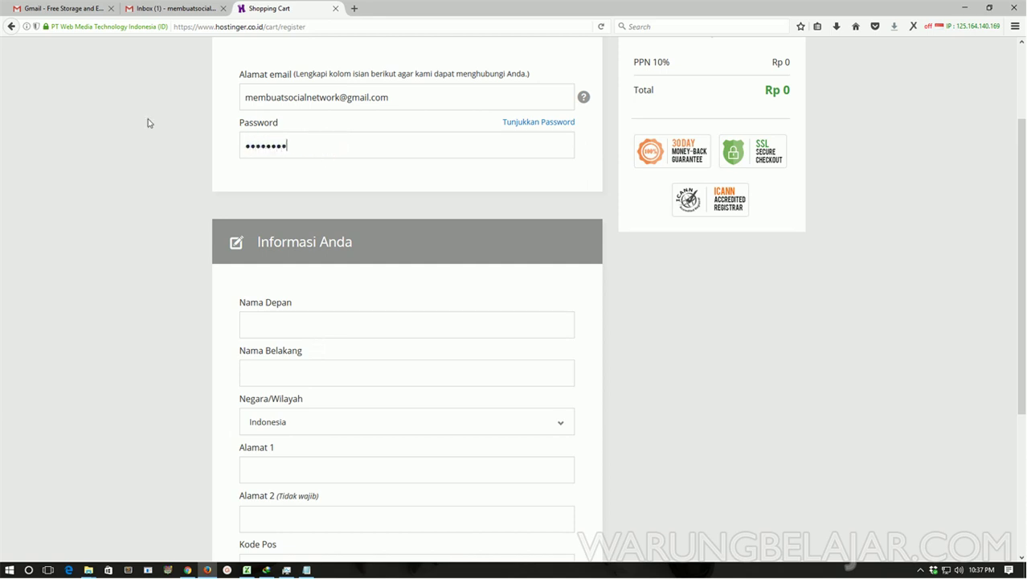
- Fill in the first and last name, first address line and postal code
{"action": "left_click", "coordinate": [341, 325]}
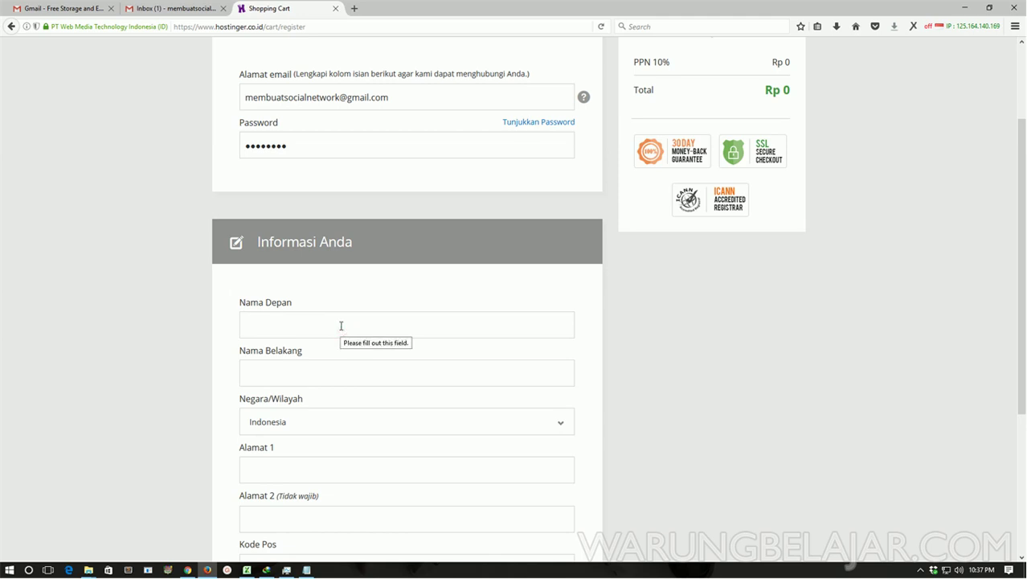
{"action": "type", "text": "warung"}
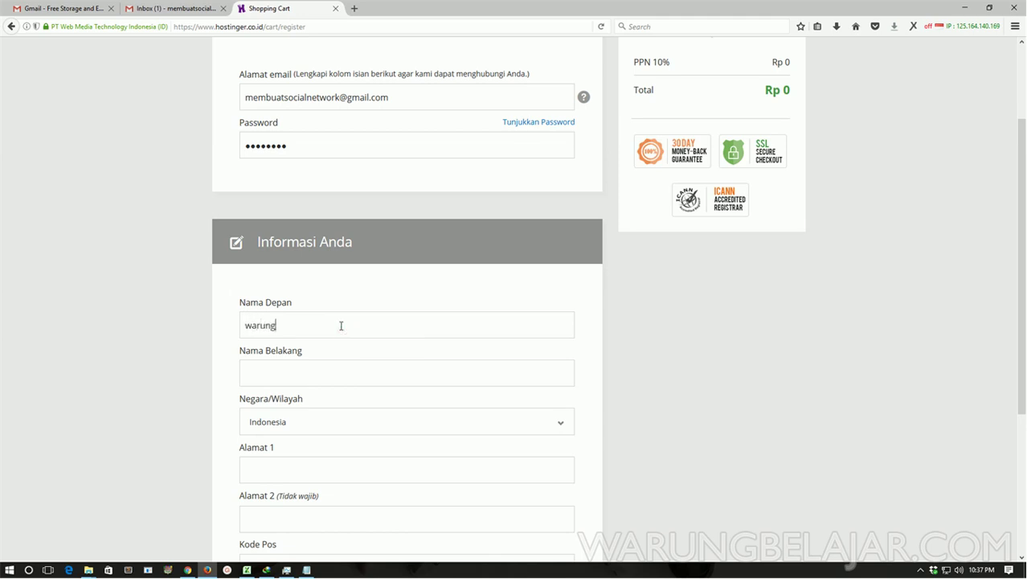
{"action": "left_click", "coordinate": [344, 366]}
{"action": "type", "text": "belajar"}
{"action": "scroll", "coordinate": [379, 383], "scroll_direction": "down", "scroll_amount": 3}
{"action": "left_click", "coordinate": [315, 351]}
{"action": "type", "text": "sedati gede"}
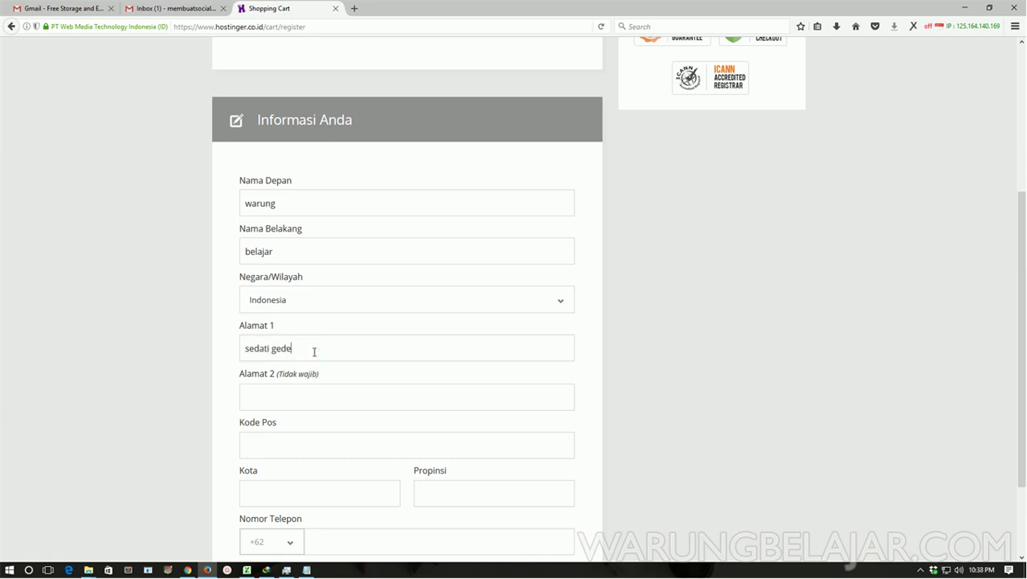
{"action": "scroll", "coordinate": [316, 431], "scroll_direction": "down", "scroll_amount": 2}
{"action": "left_click", "coordinate": [313, 378]}
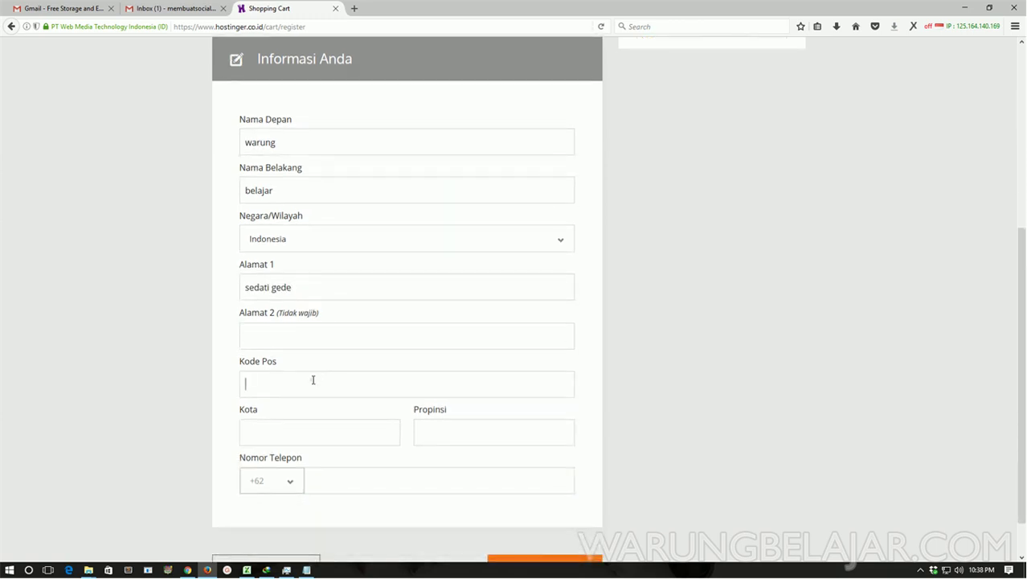
{"action": "type", "text": "62351"}
- Enter the city, province and phone number, then submit the registration with SELANJUTNYA
{"action": "left_click", "coordinate": [345, 440]}
{"action": "type", "text": "sidoarjo"}
{"action": "key", "text": "Tab"}
{"action": "type", "text": "jawa timur"}
{"action": "key", "text": "Tab"}
{"action": "key", "text": "Tab"}
{"action": "type", "text": "287"}
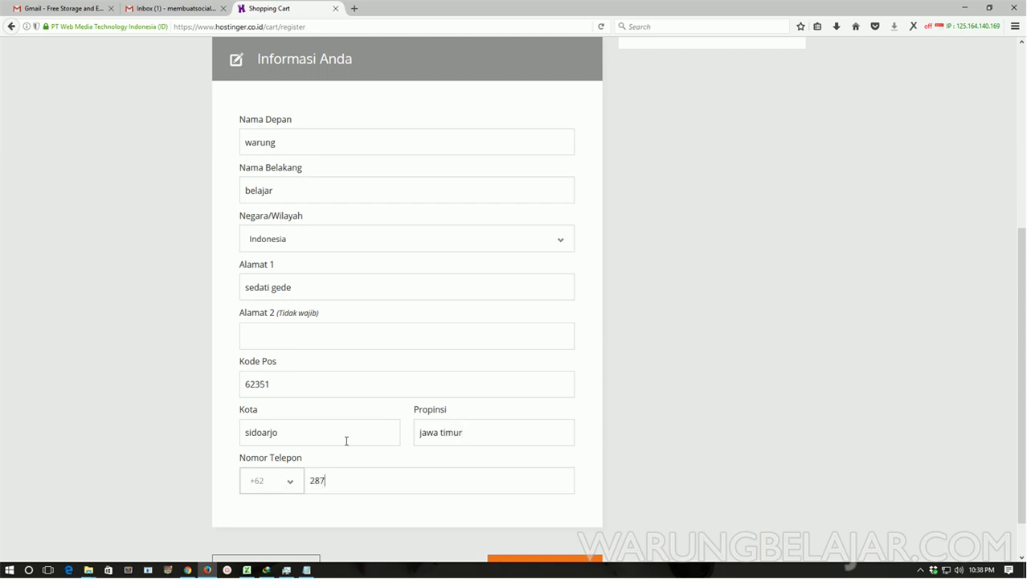
{"action": "key", "text": "BackSpace"}
{"action": "key", "text": "BackSpace"}
{"action": "key", "text": "BackSpace"}
{"action": "scroll", "coordinate": [446, 390], "scroll_direction": "down", "scroll_amount": 2}
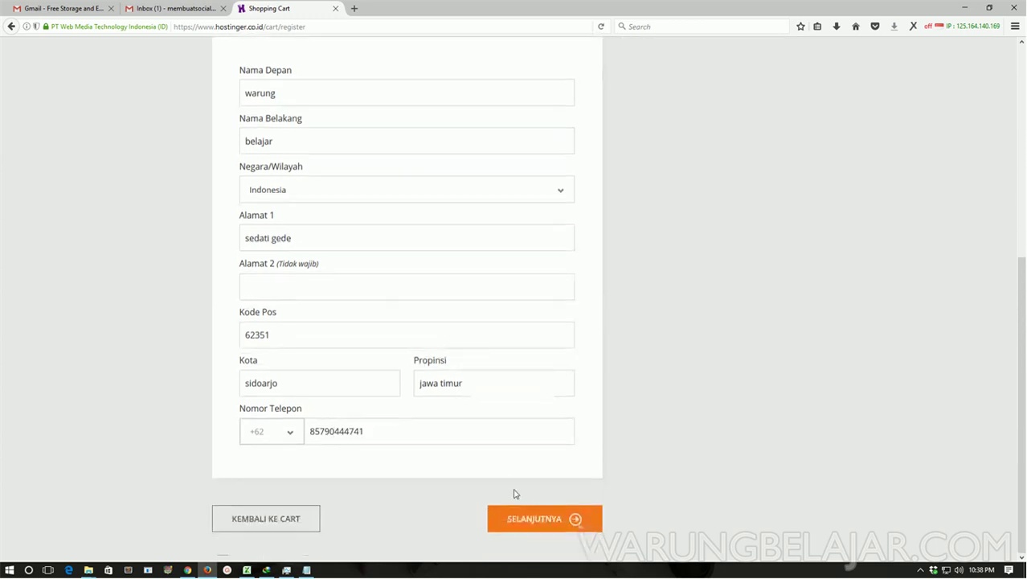
{"action": "left_click", "coordinate": [532, 523]}
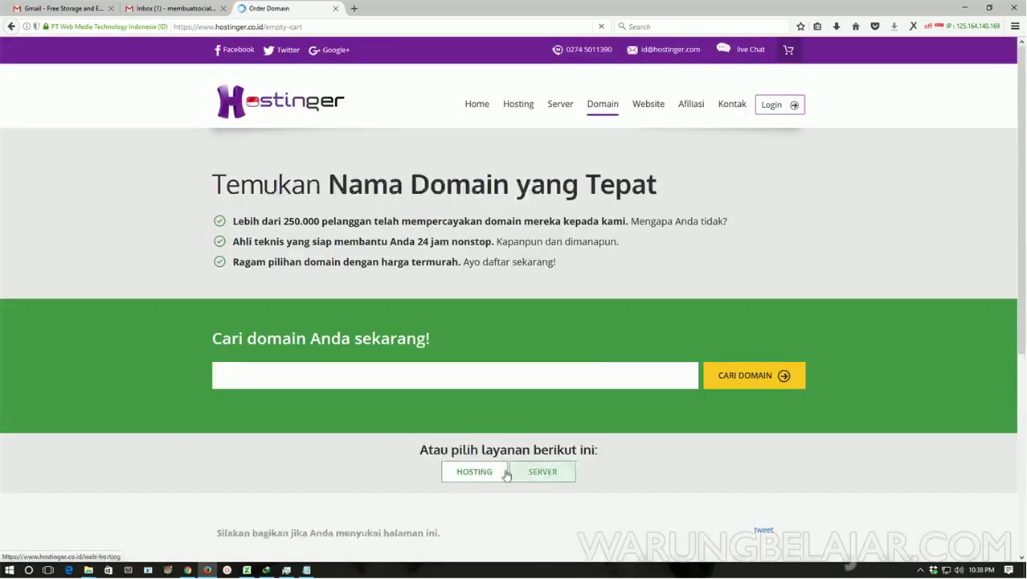
- Look over the Order Domain page, then return to the Gmail 'Inbox (1)' tab
{"action": "scroll", "coordinate": [514, 322], "scroll_direction": "down", "scroll_amount": 3}
{"action": "scroll", "coordinate": [515, 321], "scroll_direction": "up", "scroll_amount": 2}
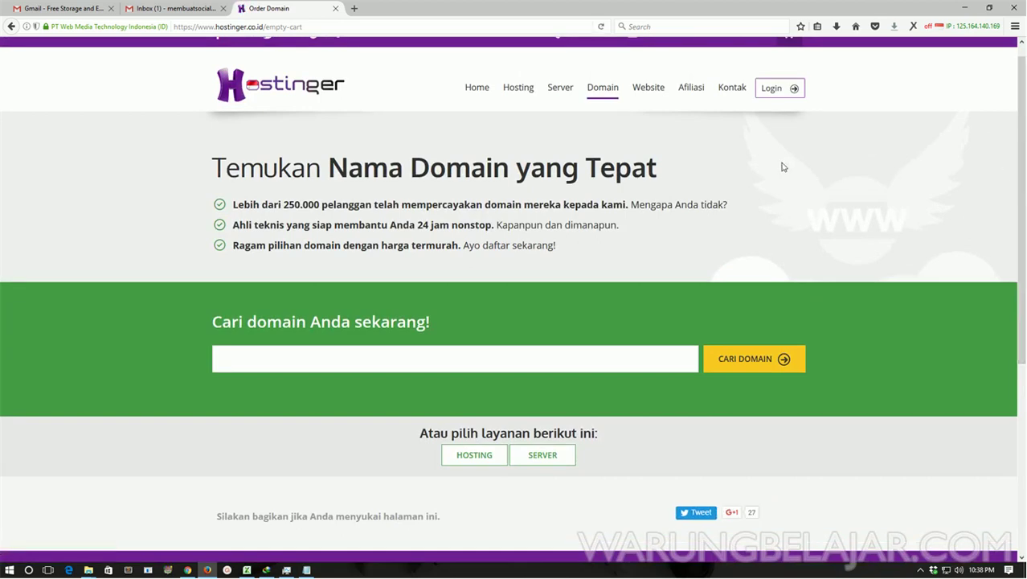
{"action": "left_click", "coordinate": [189, 10]}
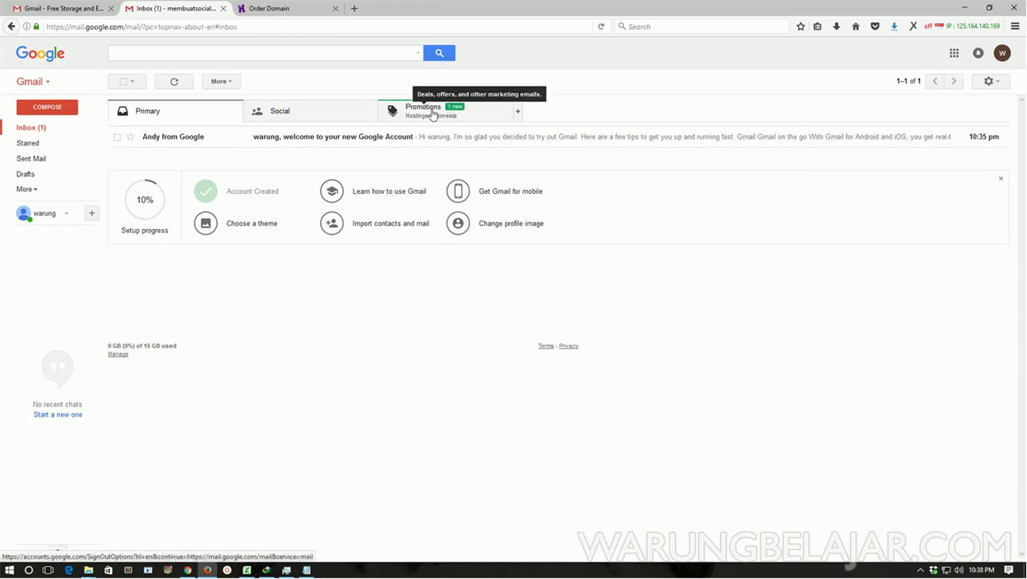
- Open the Hostinger Indonesia email under Promotions and follow its cpanel.idhostinger.com confirmation link
{"action": "left_click", "coordinate": [431, 111]}
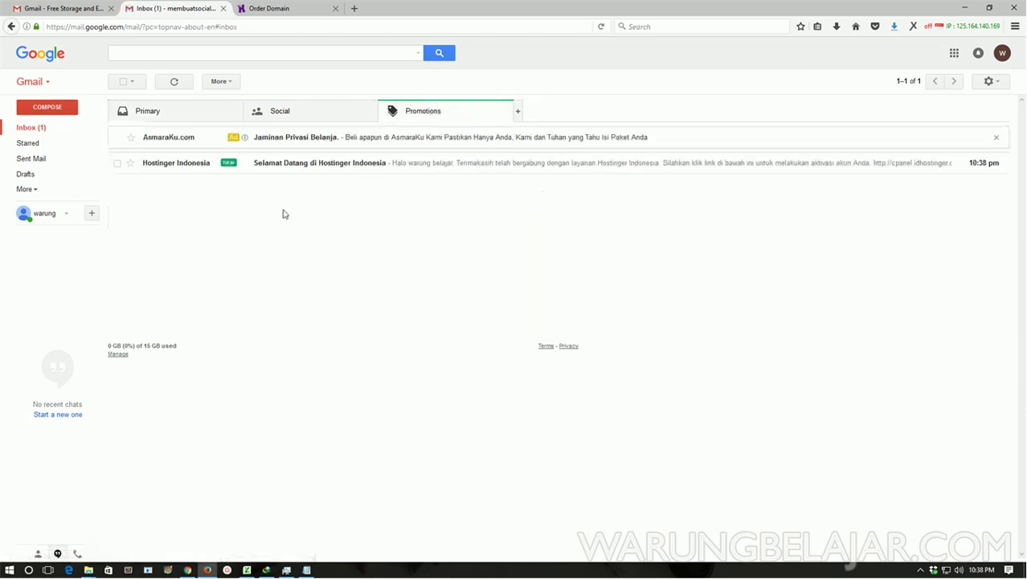
{"action": "left_click", "coordinate": [340, 165]}
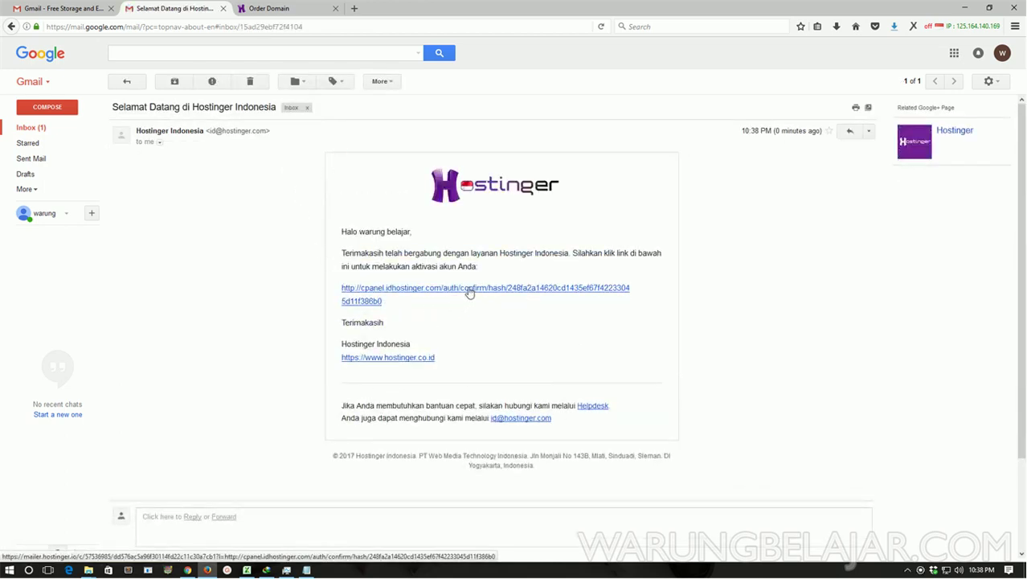
{"action": "left_click", "coordinate": [470, 291]}
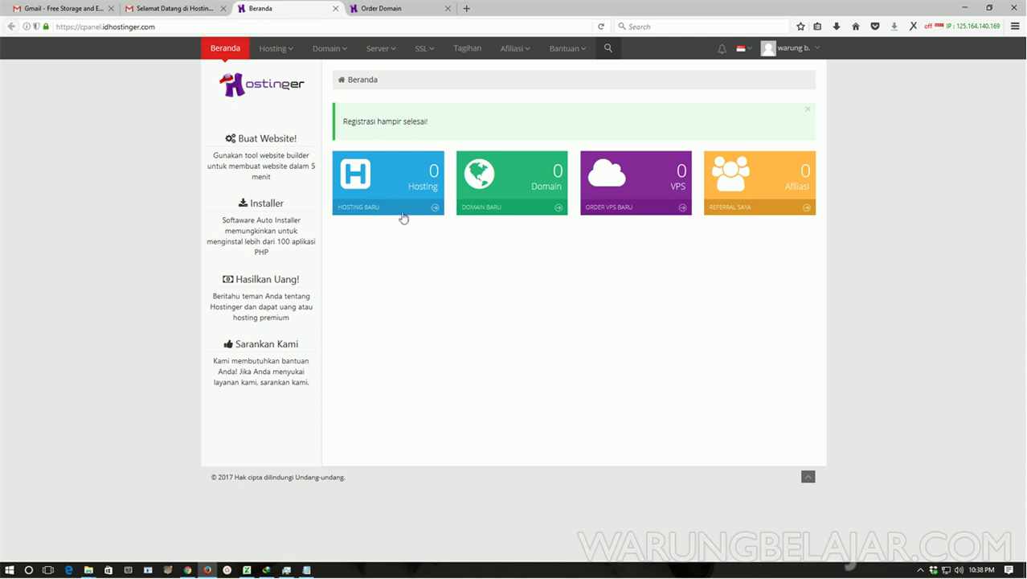
- Start a new hosting order on the free plan with a 60 Bulan period
{"action": "left_click", "coordinate": [370, 181]}
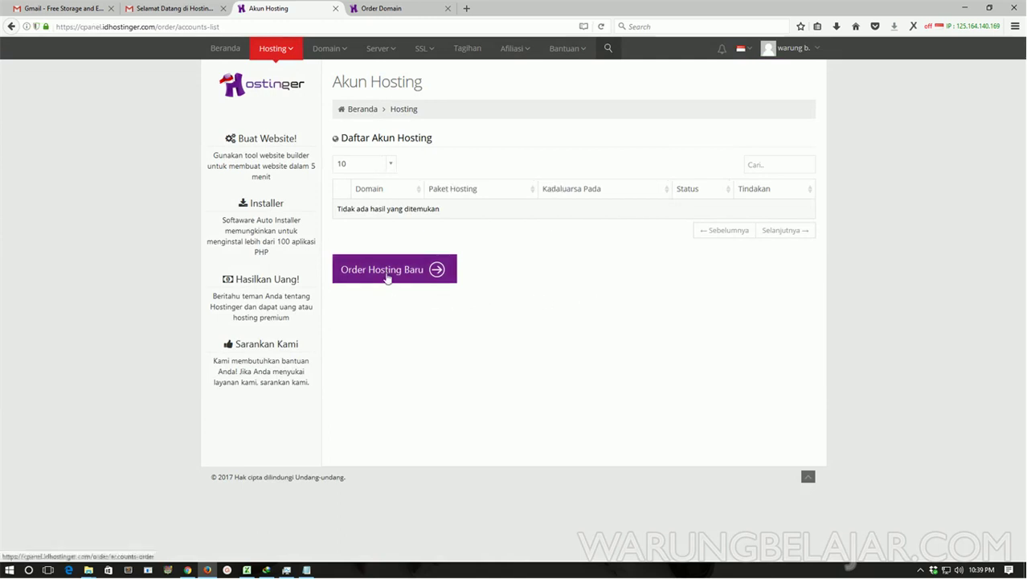
{"action": "left_click", "coordinate": [417, 271]}
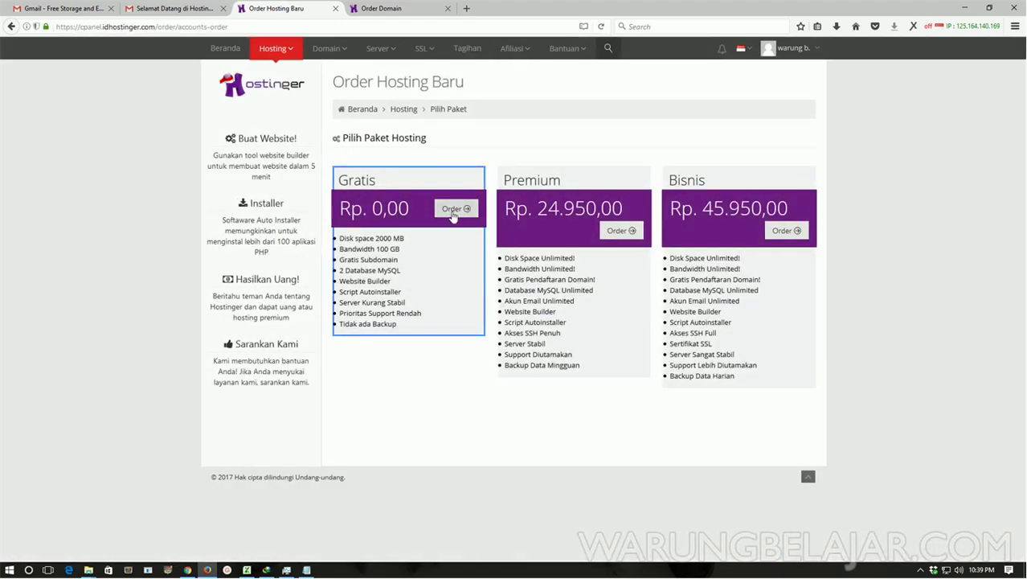
{"action": "left_click", "coordinate": [453, 214]}
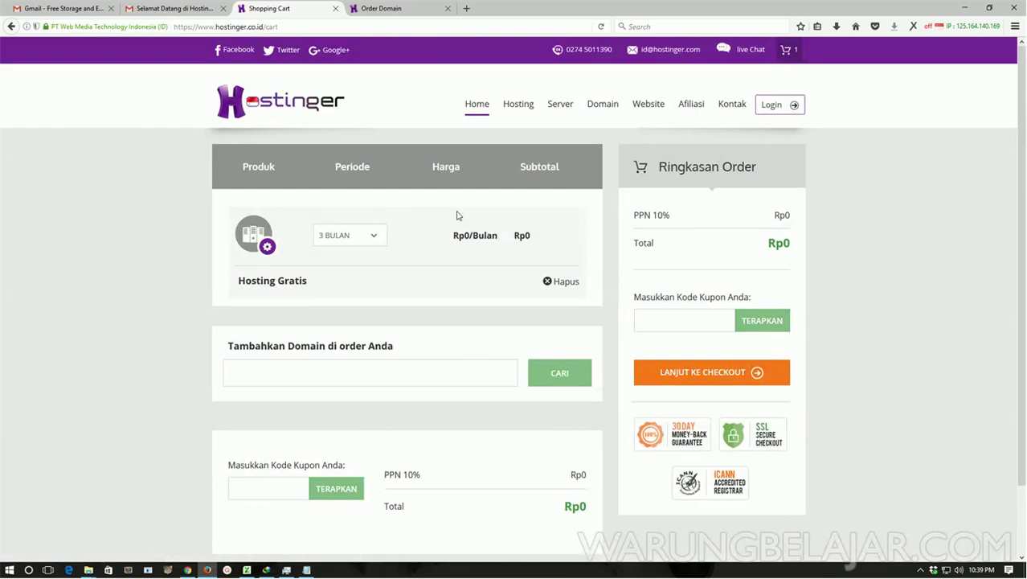
{"action": "left_click", "coordinate": [376, 230]}
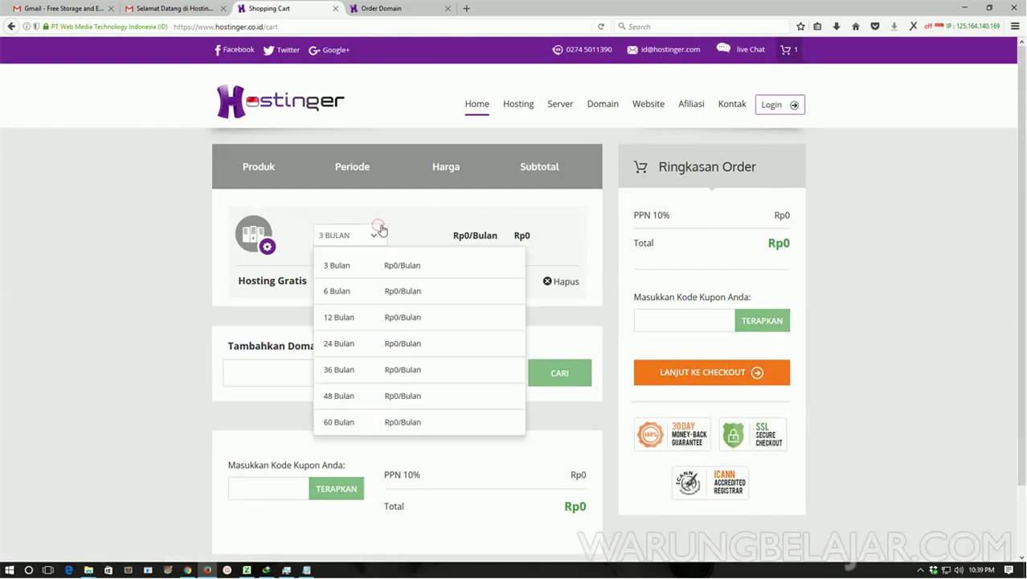
{"action": "left_click", "coordinate": [360, 421]}
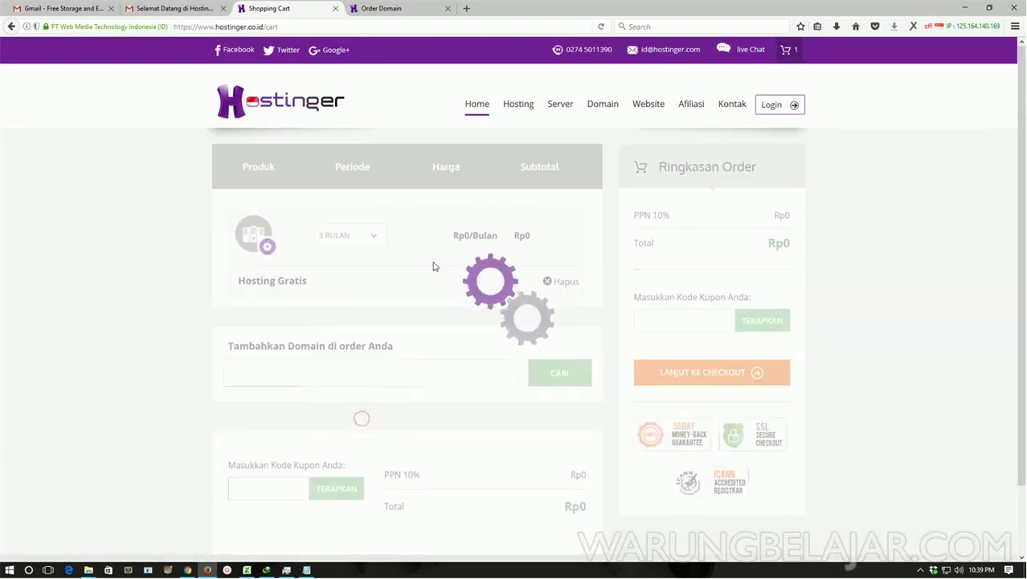
- Check out the Rp 0 free hosting, accept the agreements, and submit the order
{"action": "scroll", "coordinate": [474, 285], "scroll_direction": "down", "scroll_amount": 2}
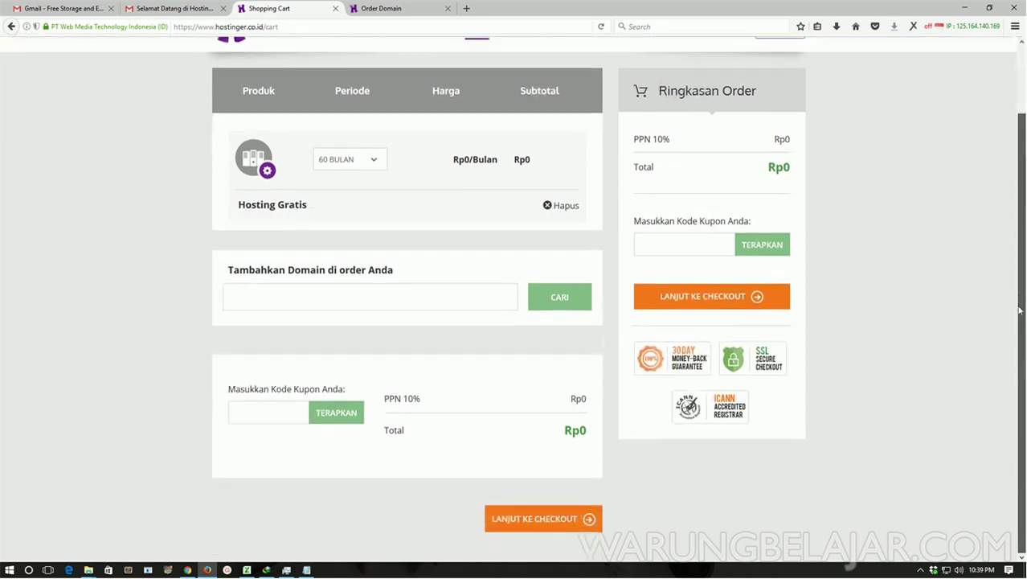
{"action": "left_click", "coordinate": [720, 301]}
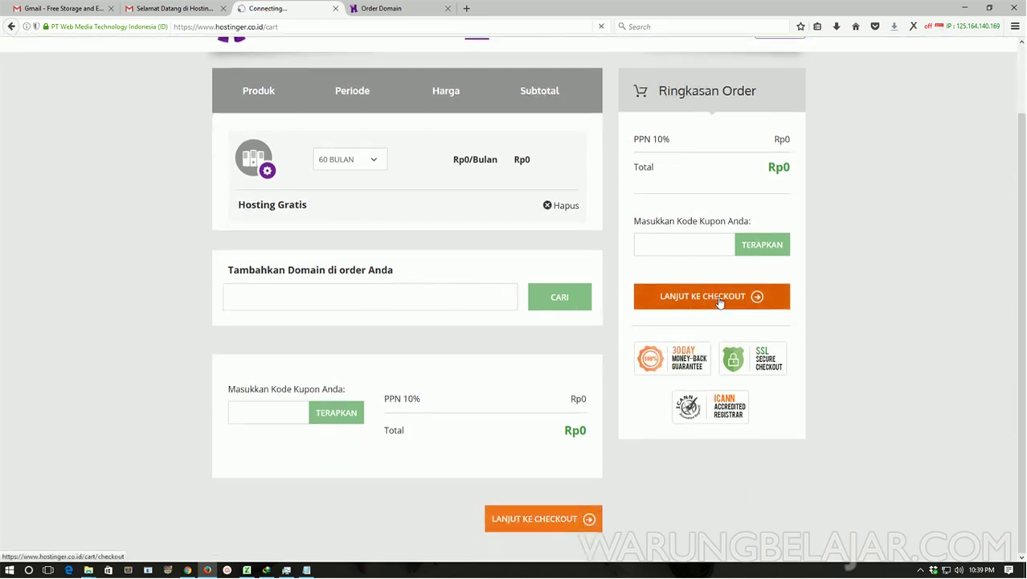
{"action": "left_click", "coordinate": [254, 395]}
{"action": "left_click", "coordinate": [679, 350]}
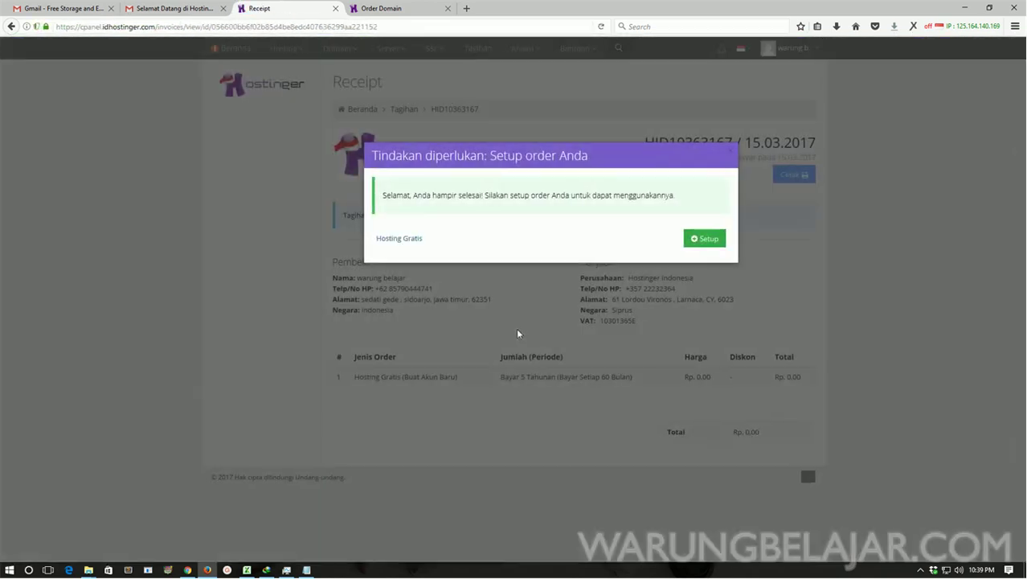
- Set up the order with the free subdomain socialnetwork on .16mb.com
{"action": "left_click", "coordinate": [701, 241]}
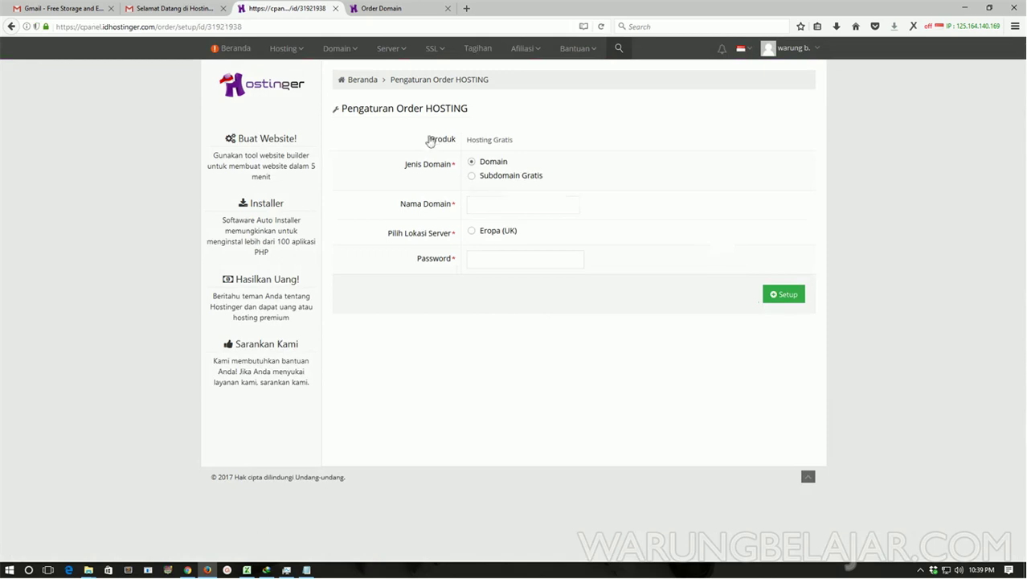
{"action": "left_click", "coordinate": [502, 177]}
{"action": "left_click", "coordinate": [510, 204]}
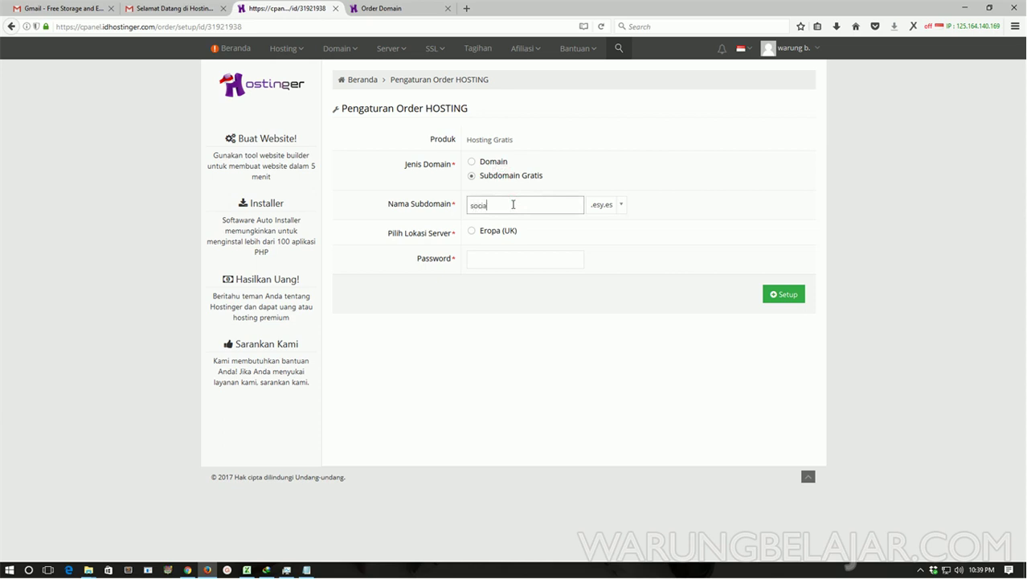
{"action": "type", "text": "socialnetwork"}
{"action": "left_click", "coordinate": [595, 209]}
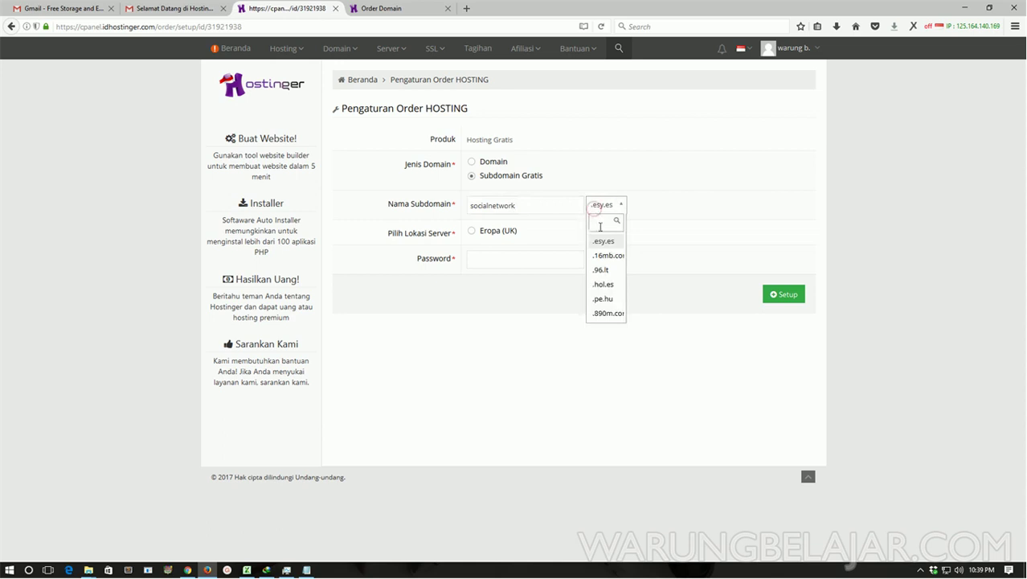
{"action": "left_click", "coordinate": [601, 257]}
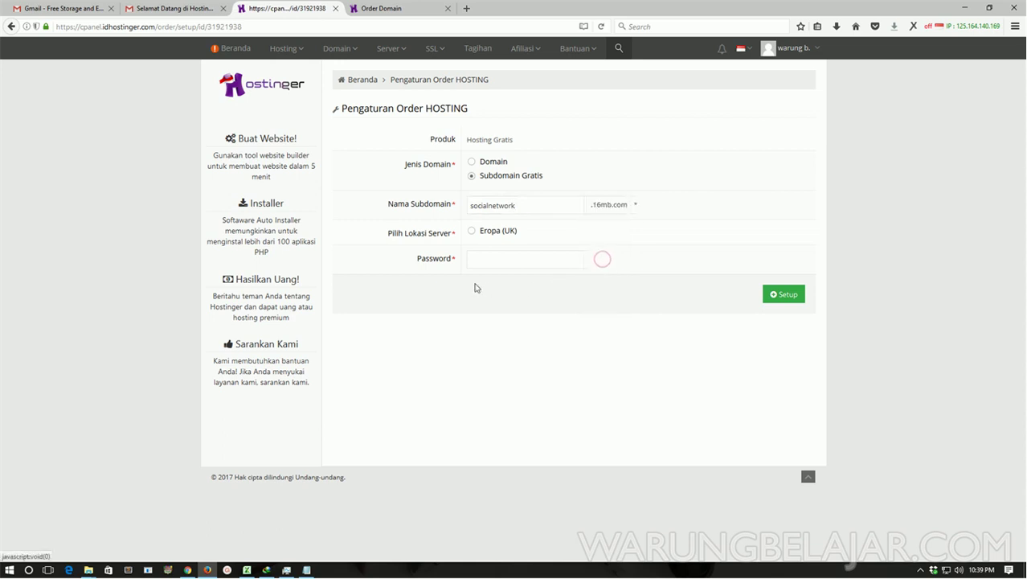
- Choose the Eropa (UK) server, enter the hosting password, and submit the setup
{"action": "left_click", "coordinate": [471, 231]}
{"action": "left_click", "coordinate": [498, 253]}
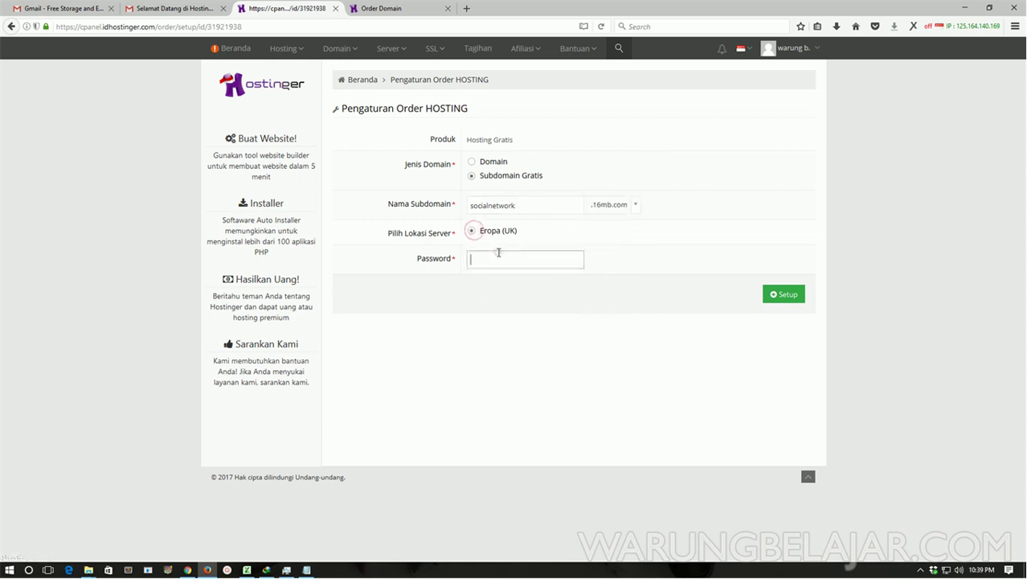
{"action": "key", "text": "ctrl+a"}
{"action": "key", "text": "BackSpace"}
{"action": "left_click", "coordinate": [792, 295]}
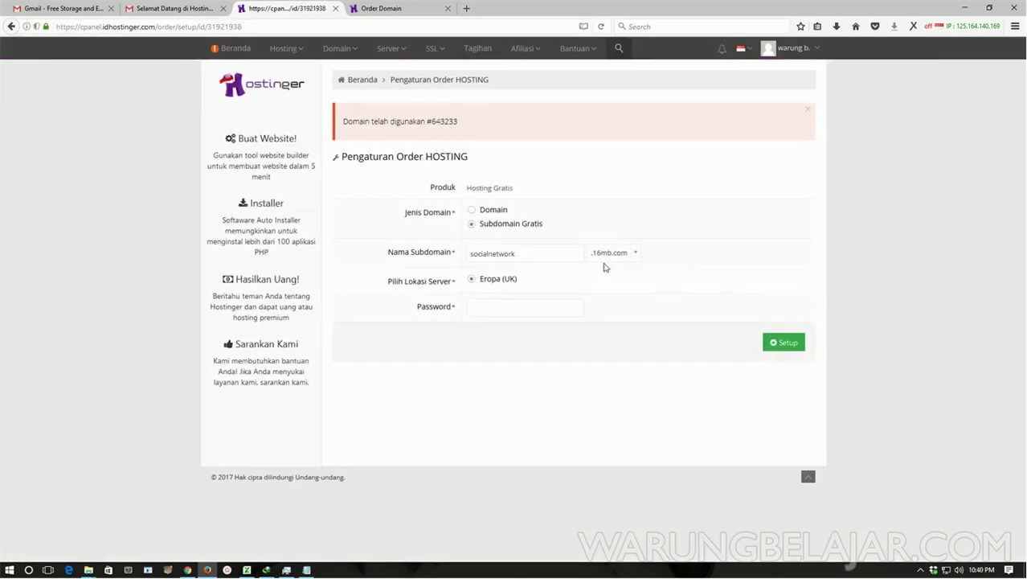
- Edit the rejected subdomain name, enter the password, and resubmit the setup
{"action": "left_click", "coordinate": [563, 253]}
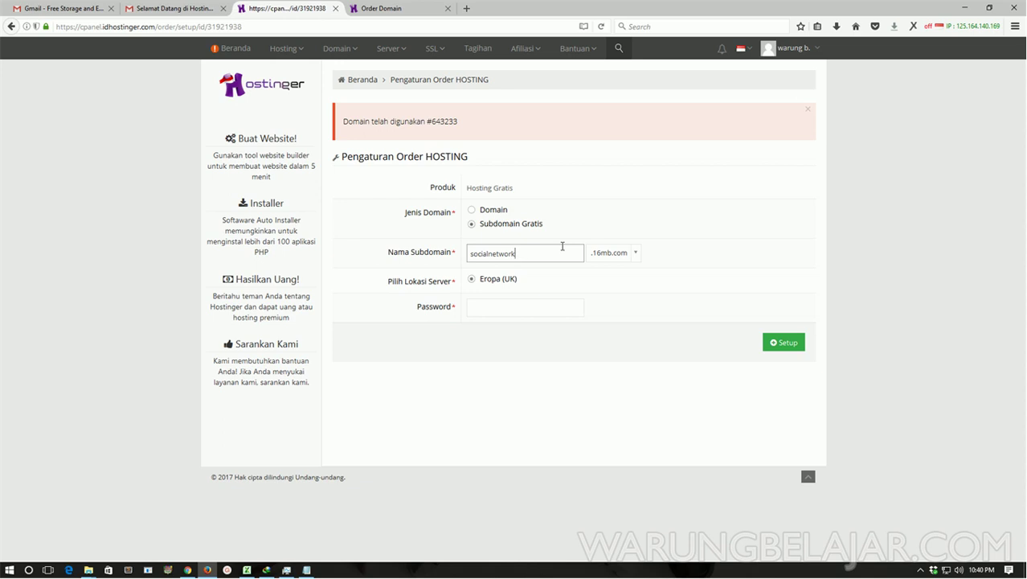
{"action": "key", "text": "BackSpace"}
{"action": "key", "text": "BackSpace"}
{"action": "key", "text": "BackSpace"}
{"action": "key", "text": "BackSpace"}
{"action": "key", "text": "BackSpace"}
{"action": "key", "text": "BackSpace"}
{"action": "key", "text": "BackSpace"}
{"action": "key", "text": "BackSpace"}
{"action": "key", "text": "BackSpace"}
{"action": "key", "text": "BackSpace"}
{"action": "key", "text": "BackSpace"}
{"action": "type", "text": "belajar"}
{"action": "type", "text": "*********"}
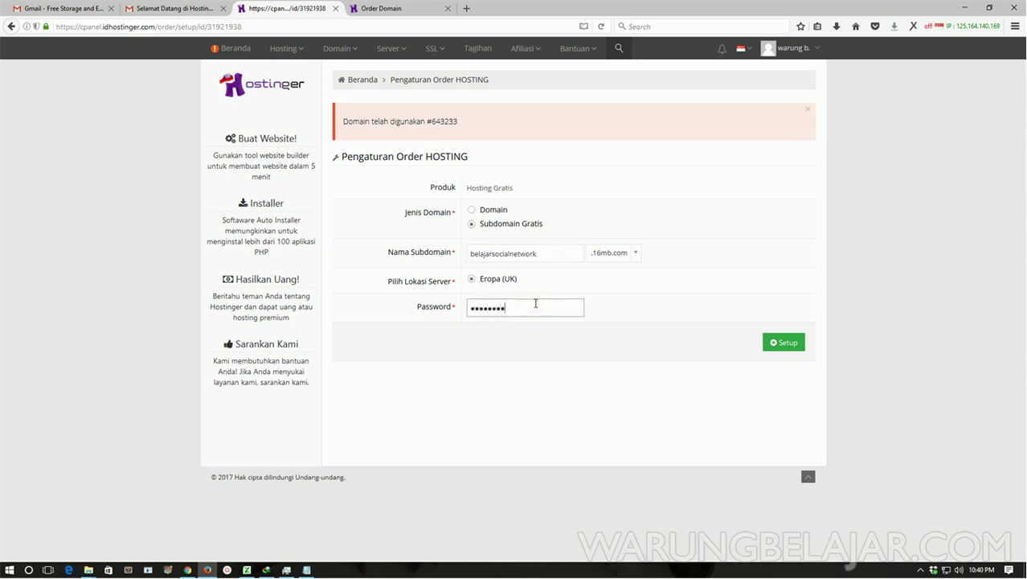
{"action": "left_click", "coordinate": [796, 349]}
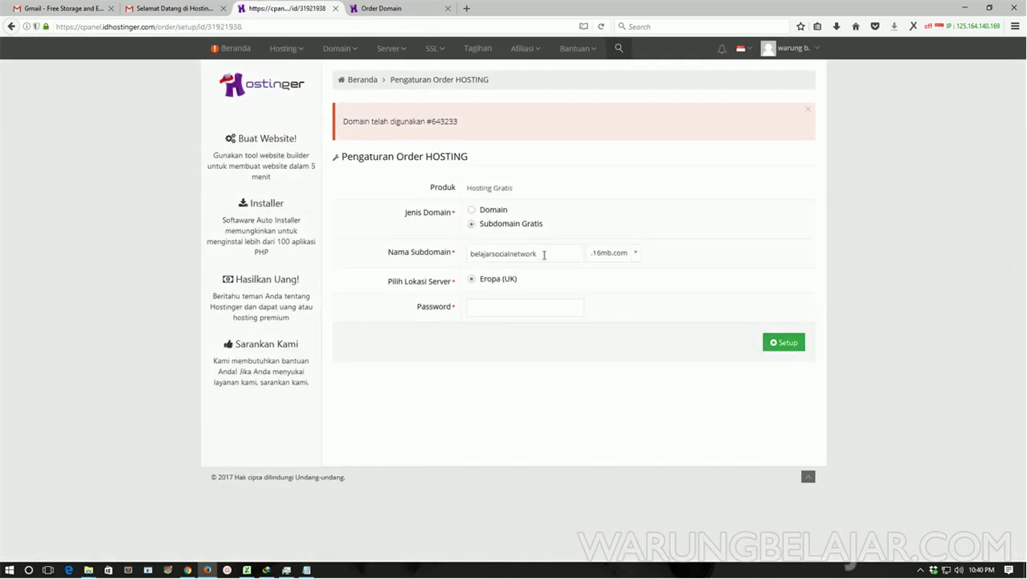
- Change the subdomain to warungbelajarsocialnetwork, re-enter the password, and submit Setup again
{"action": "double_click", "coordinate": [540, 254]}
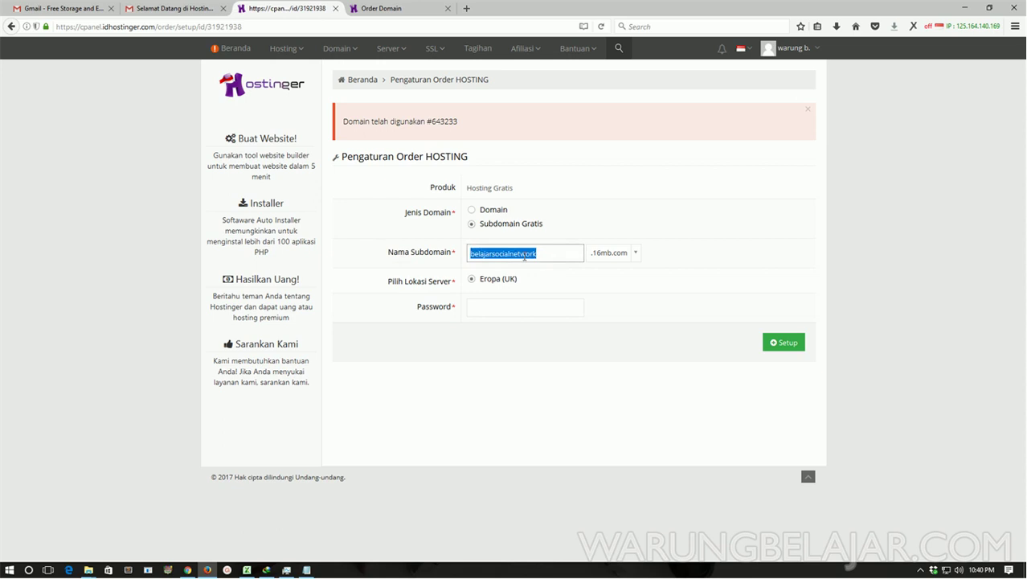
{"action": "type", "text": "warungb"}
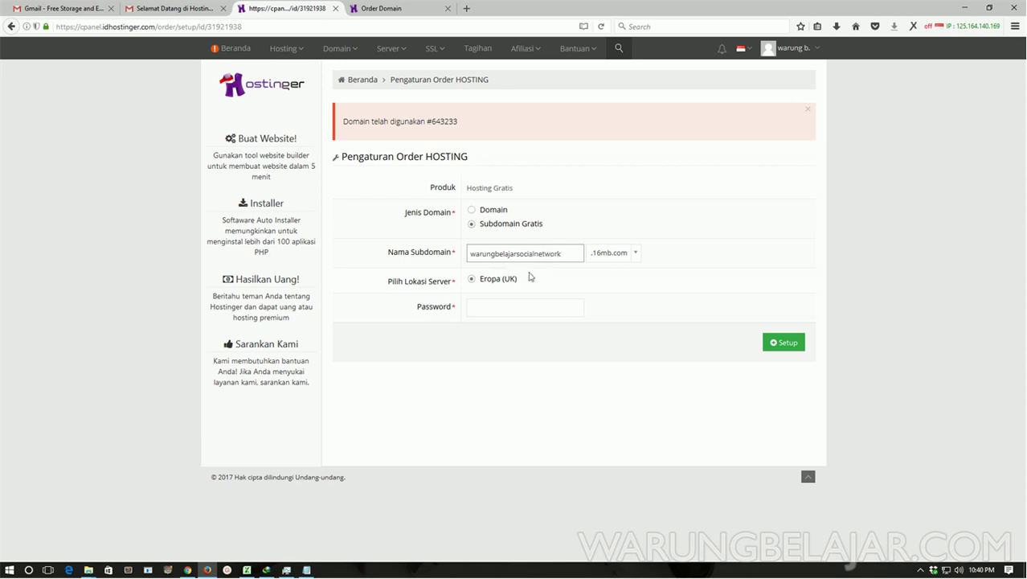
{"action": "left_click", "coordinate": [529, 310]}
{"action": "type", "text": "•••••••••"}
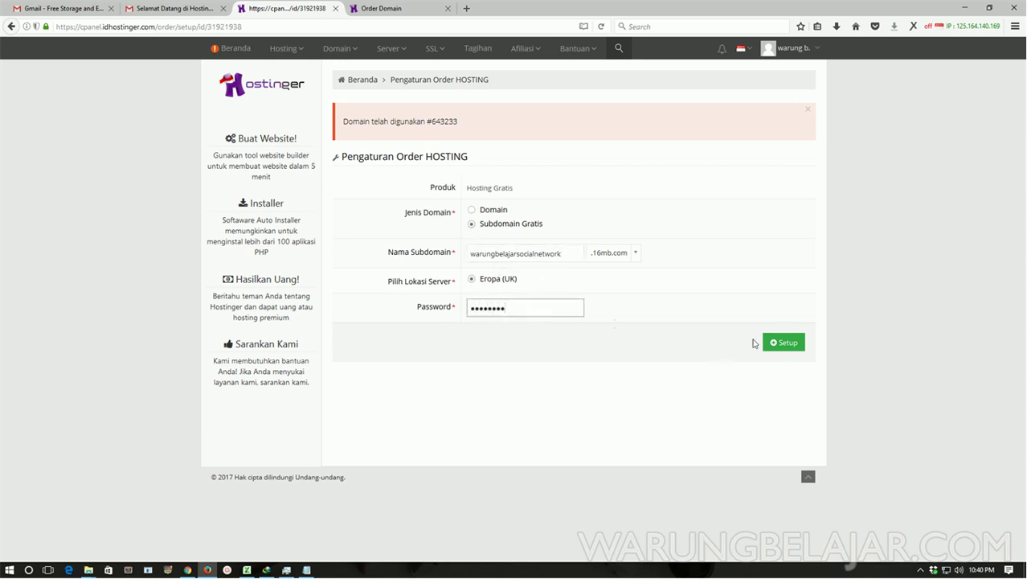
{"action": "left_click", "coordinate": [778, 343]}
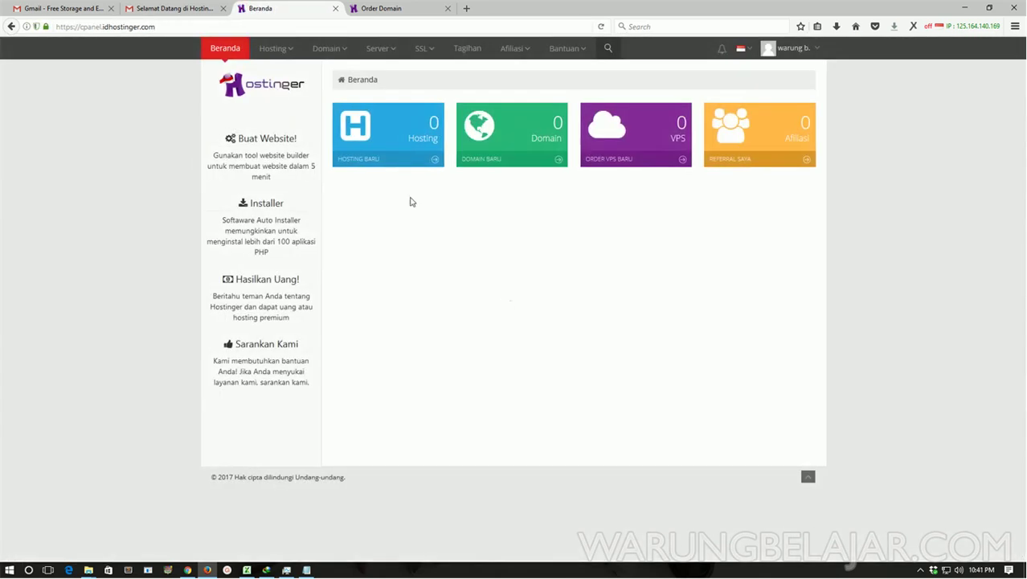
- Open Kelola for warungbelajarsocialnetwork.16mb.com from Hosting > Semua Akun Hosting
{"action": "mouse_move", "coordinate": [291, 63]}
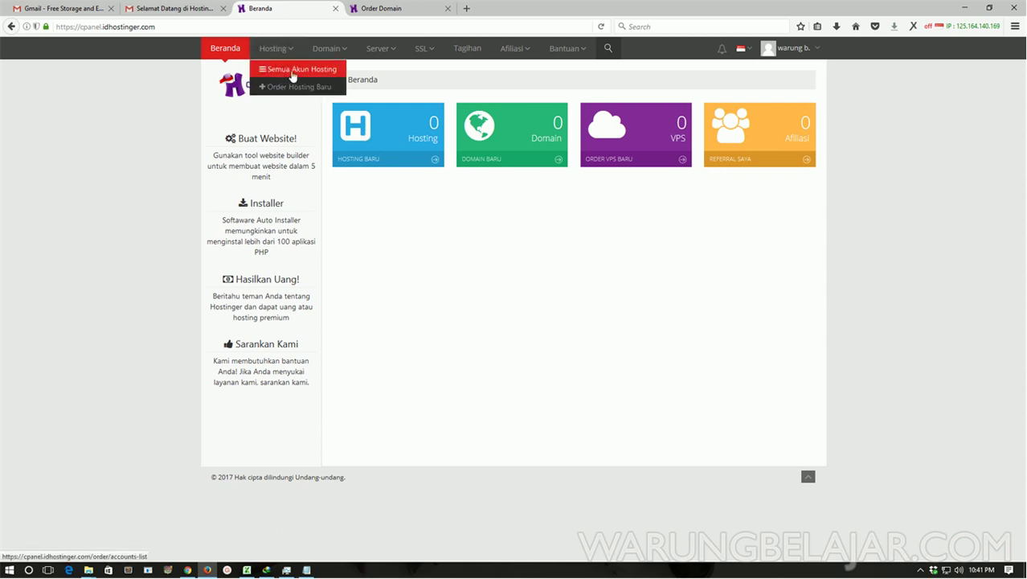
{"action": "left_click", "coordinate": [289, 73]}
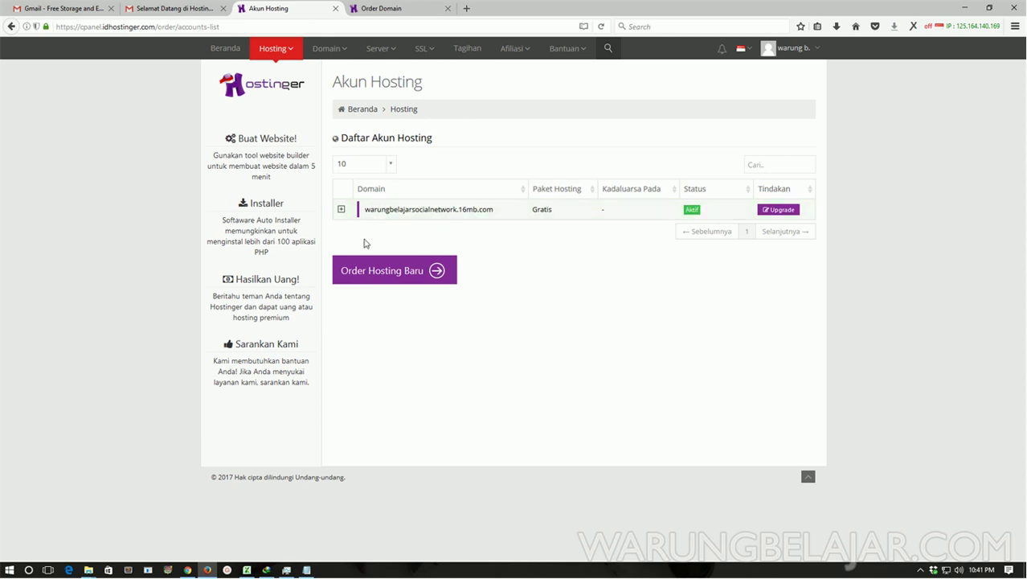
{"action": "left_click", "coordinate": [341, 210]}
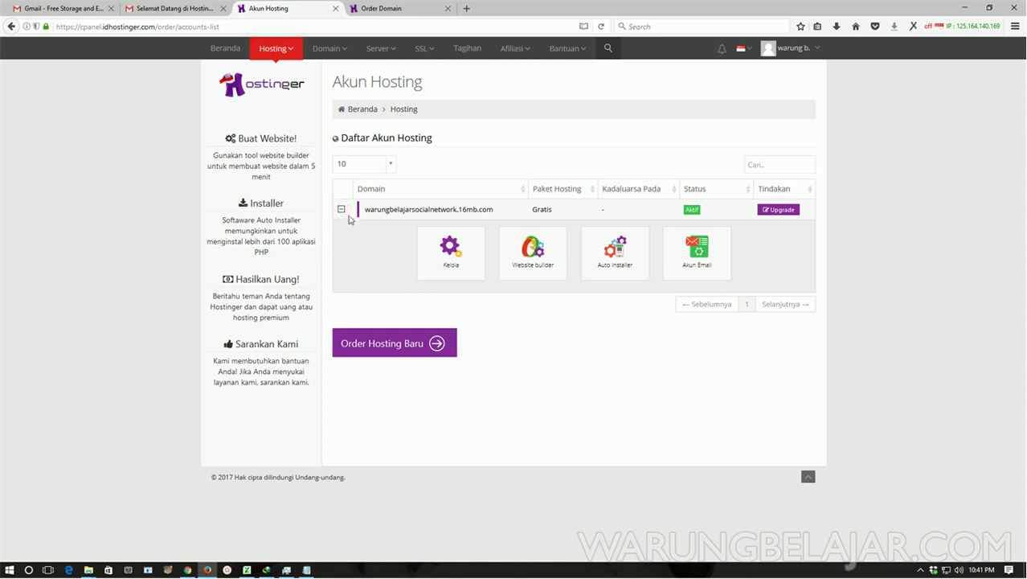
{"action": "left_click", "coordinate": [448, 252]}
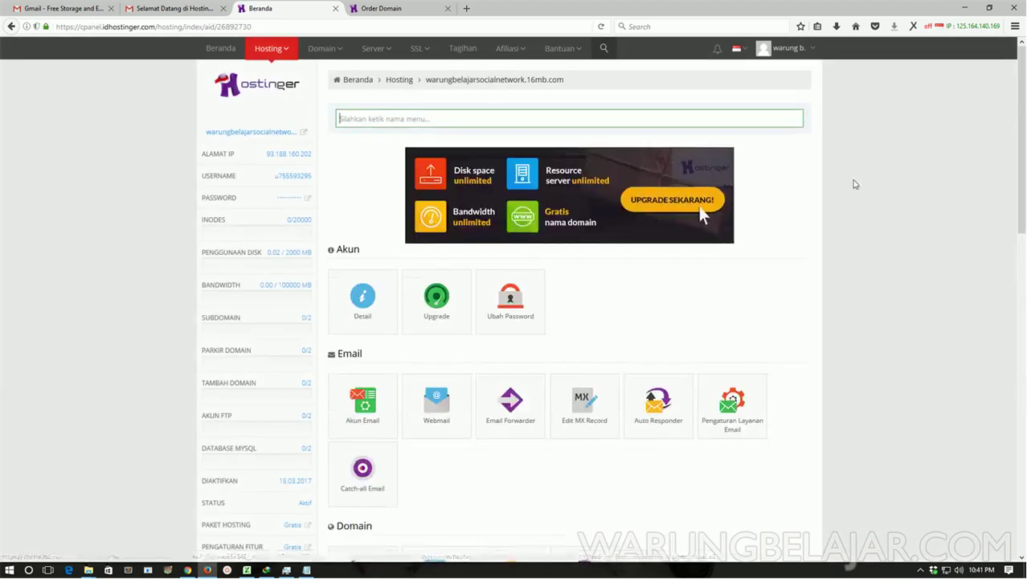
{"action": "scroll", "coordinate": [1021, 189], "scroll_direction": "down", "scroll_amount": 4}
{"action": "left_click_drag", "start_coordinate": [1023, 189], "coordinate": [1023, 435]}
{"action": "scroll", "coordinate": [1024, 435], "scroll_direction": "up", "scroll_amount": 10}
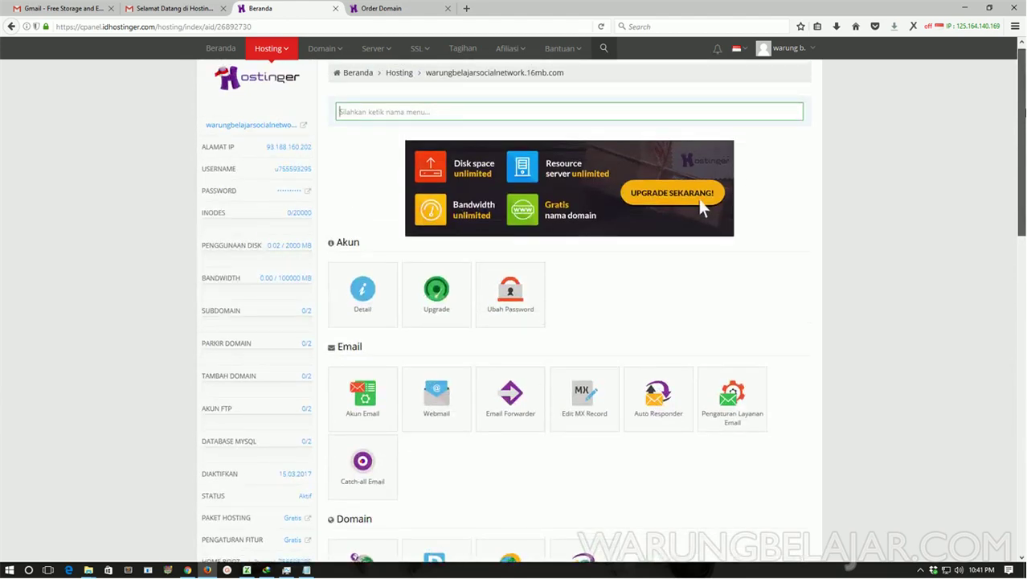
{"action": "left_click_drag", "start_coordinate": [1024, 122], "coordinate": [1024, 427]}
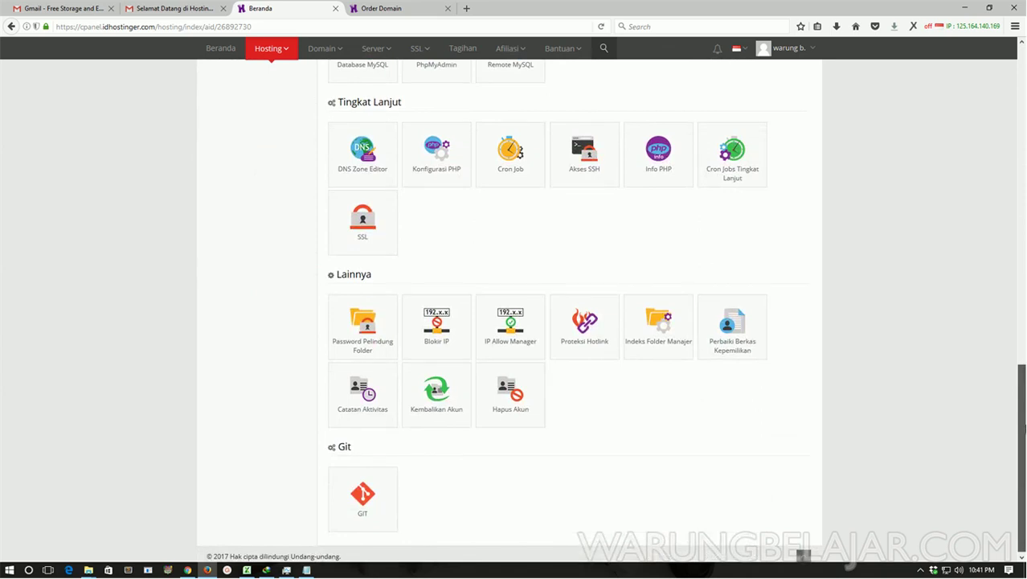
{"action": "left_click_drag", "start_coordinate": [1024, 428], "coordinate": [1021, 121]}
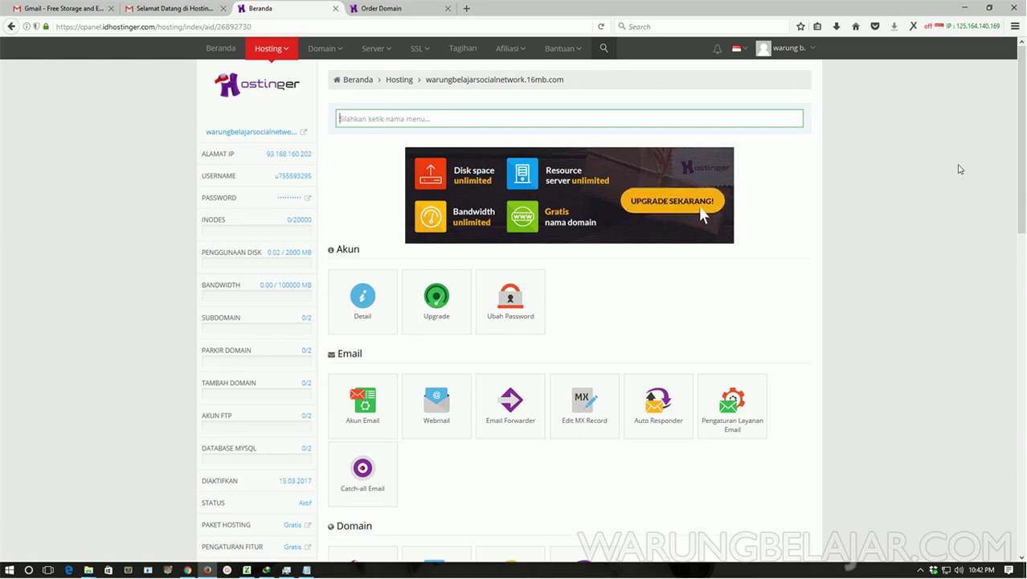
{"action": "left_click", "coordinate": [921, 570]}
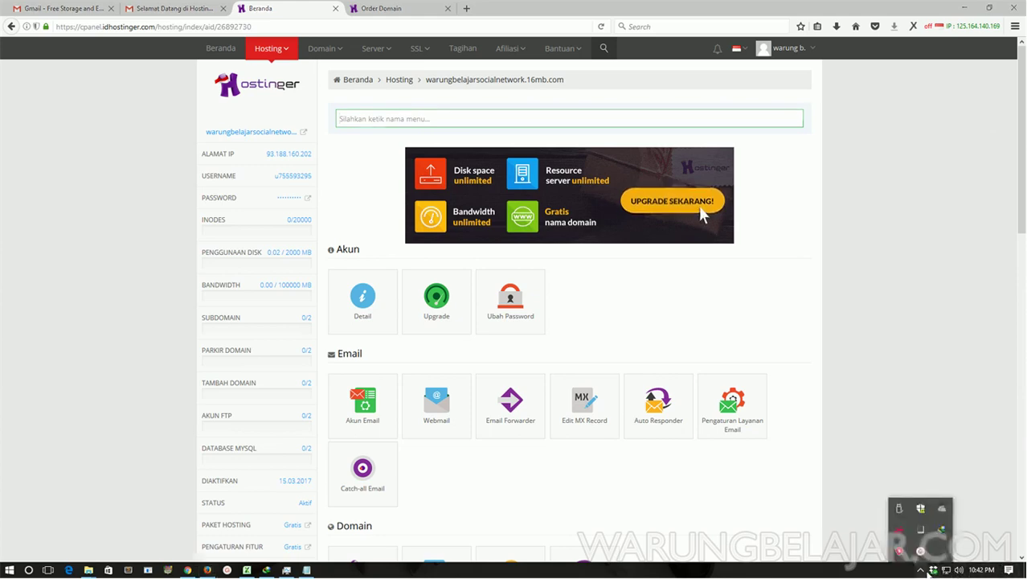